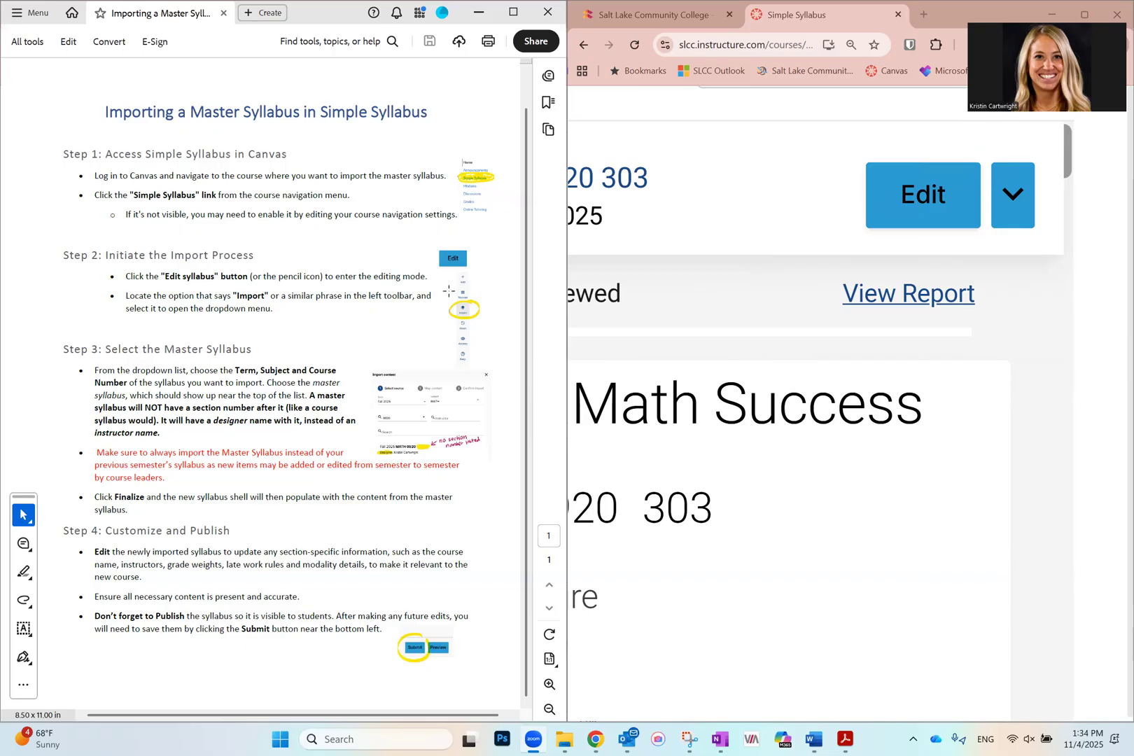
Step: Switch to the Spring 2026 MATH 0925 301 syllabus editor and bring up its content import settings
left_click(647, 14)
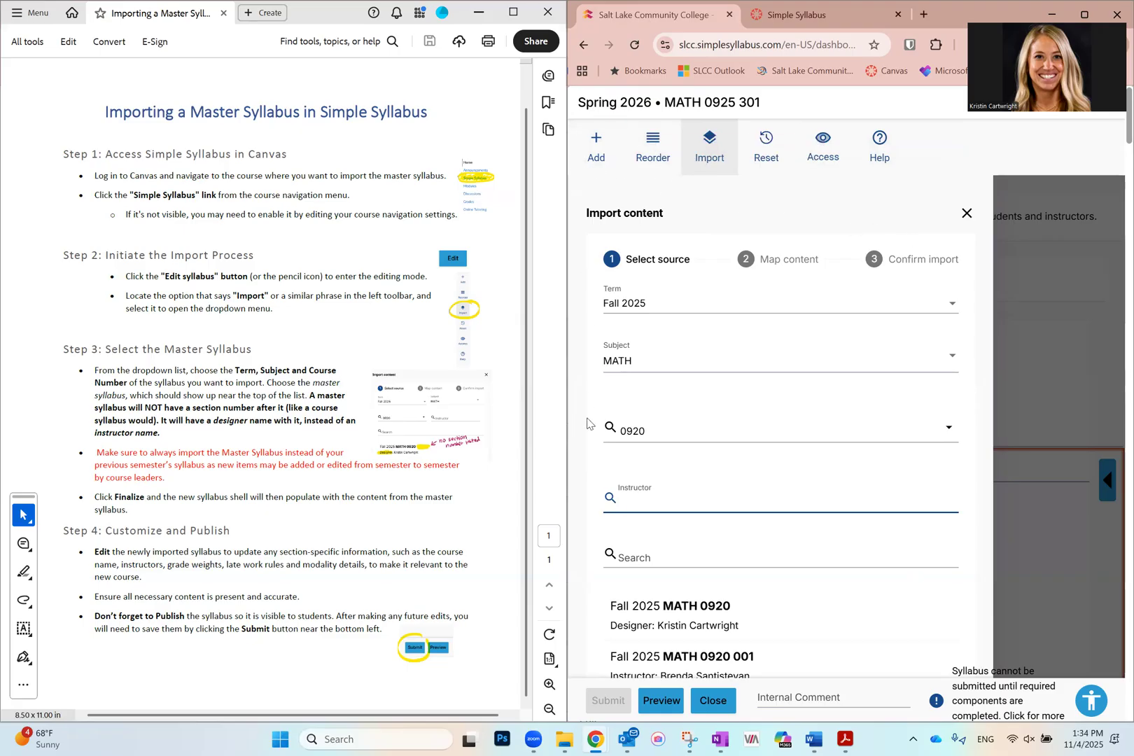
left_click(715, 144)
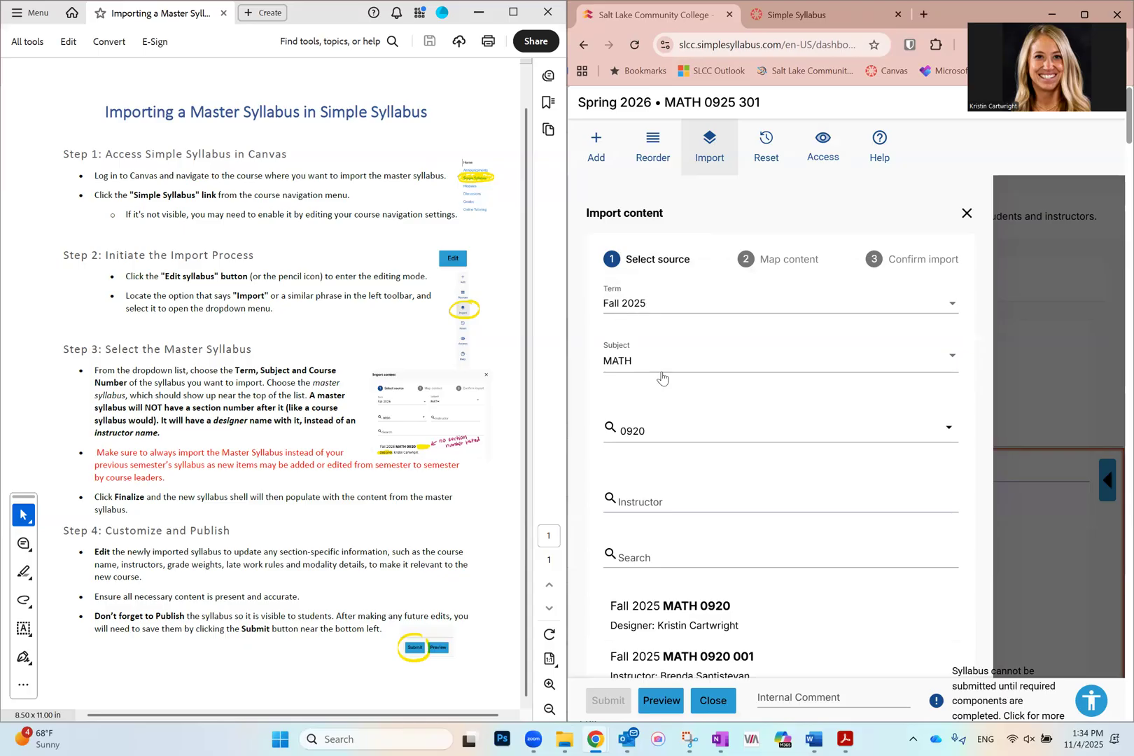
Step: Filter the Fall 2025 MATH 0920 import sources by the instructor's first name
scroll(666, 397, "down", 1)
left_click(652, 418)
type("K")
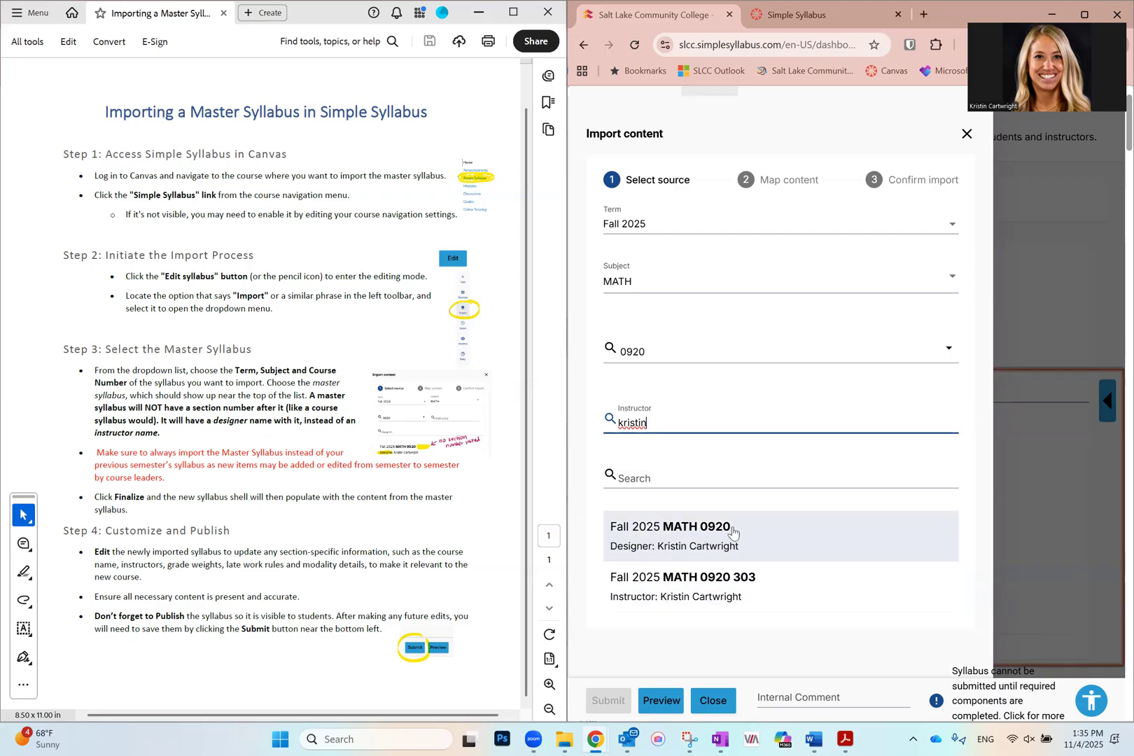
Step: Set the source term to Spring 2026, clear the instructor filter, and select the MATH 0920 master syllabus without a section number
left_click(633, 228)
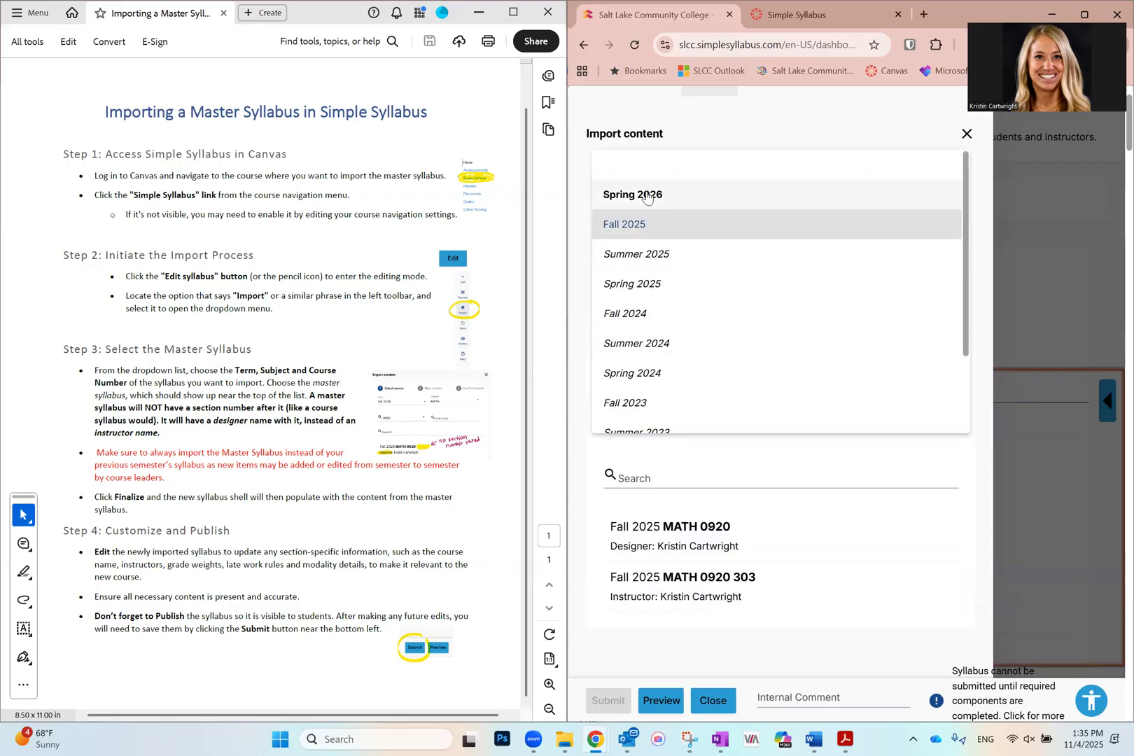
left_click(647, 195)
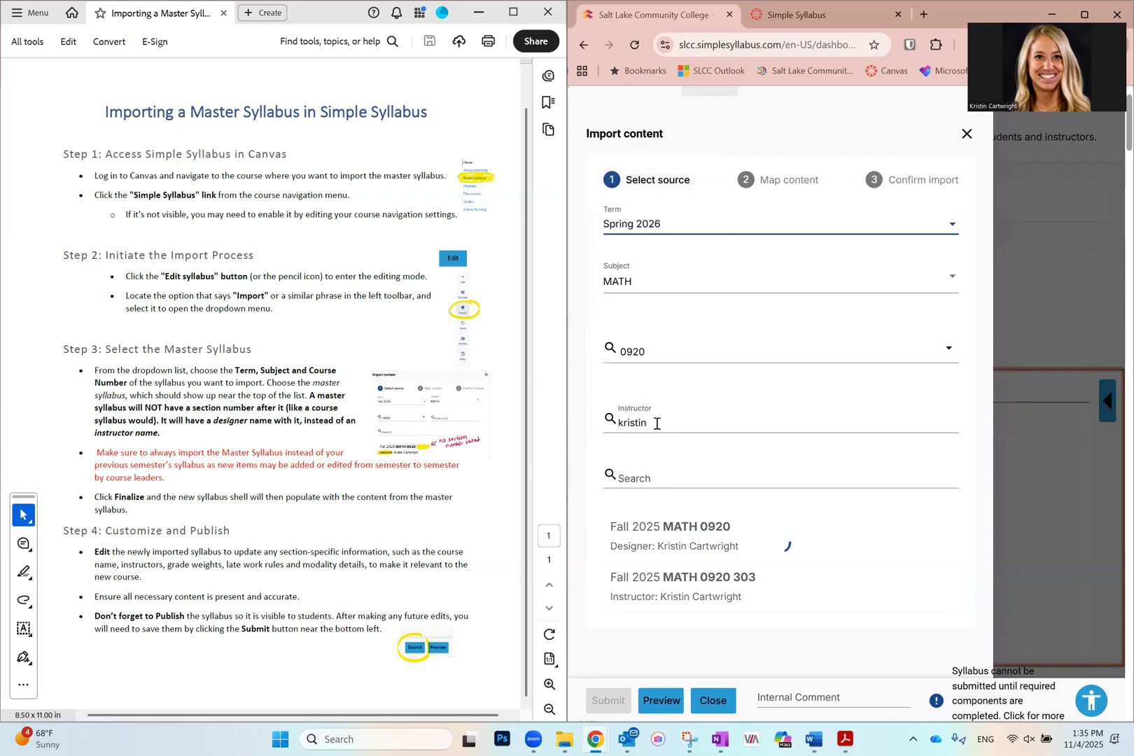
left_click(659, 427)
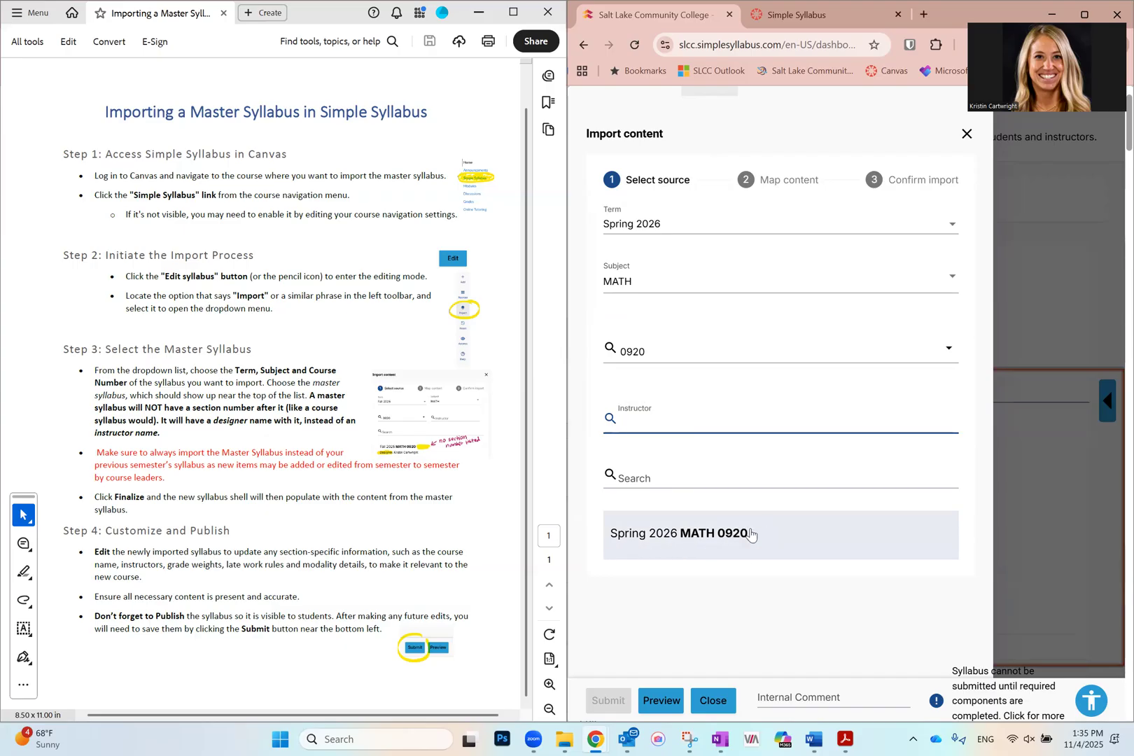
left_click(689, 536)
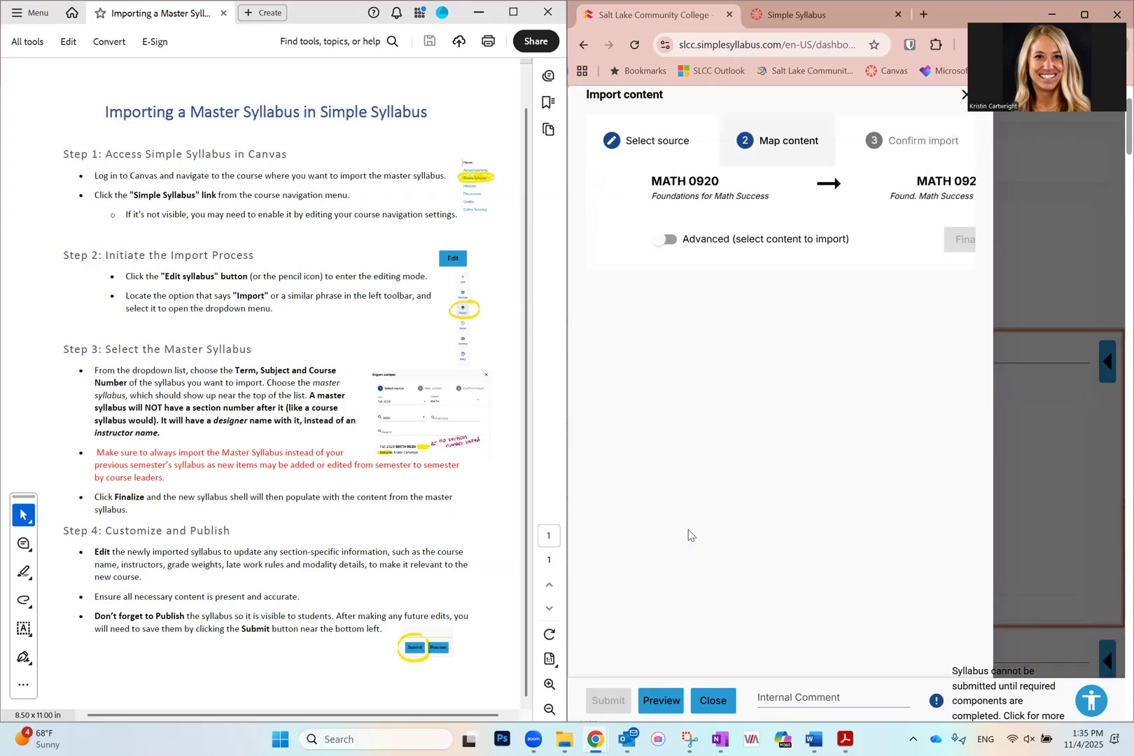
Step: Enable Advanced content selection and set the Calculator section's target to Create new component
left_click(620, 239)
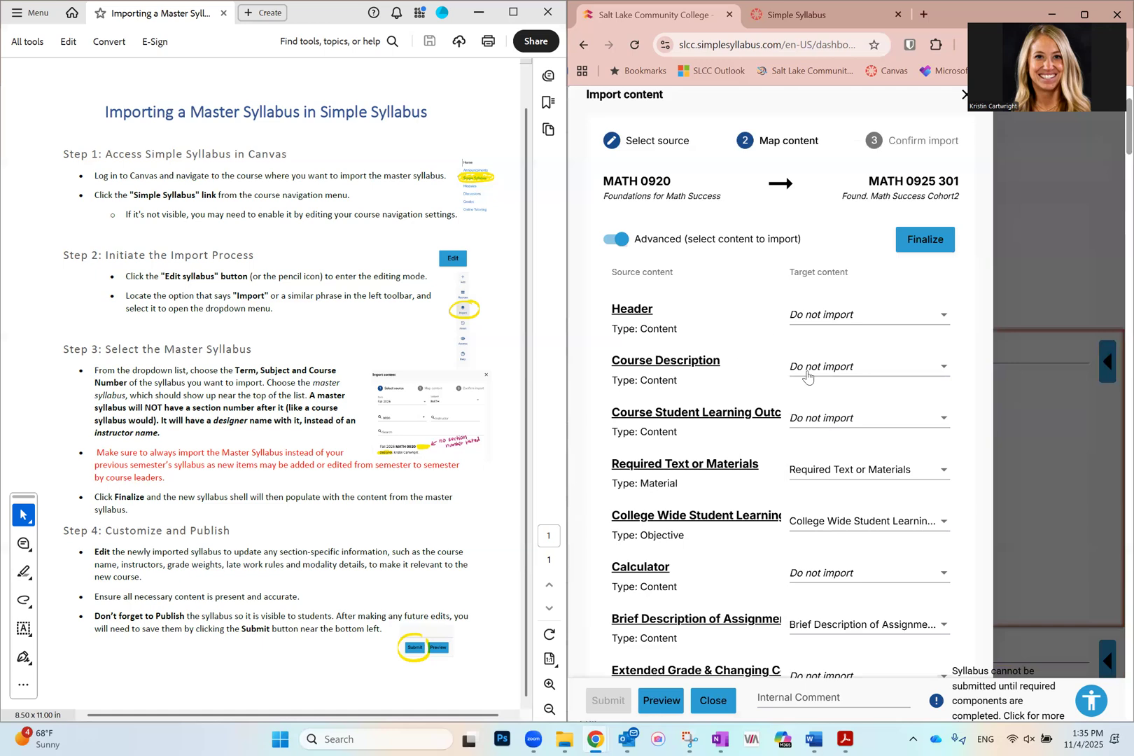
scroll(808, 377, "down", 15)
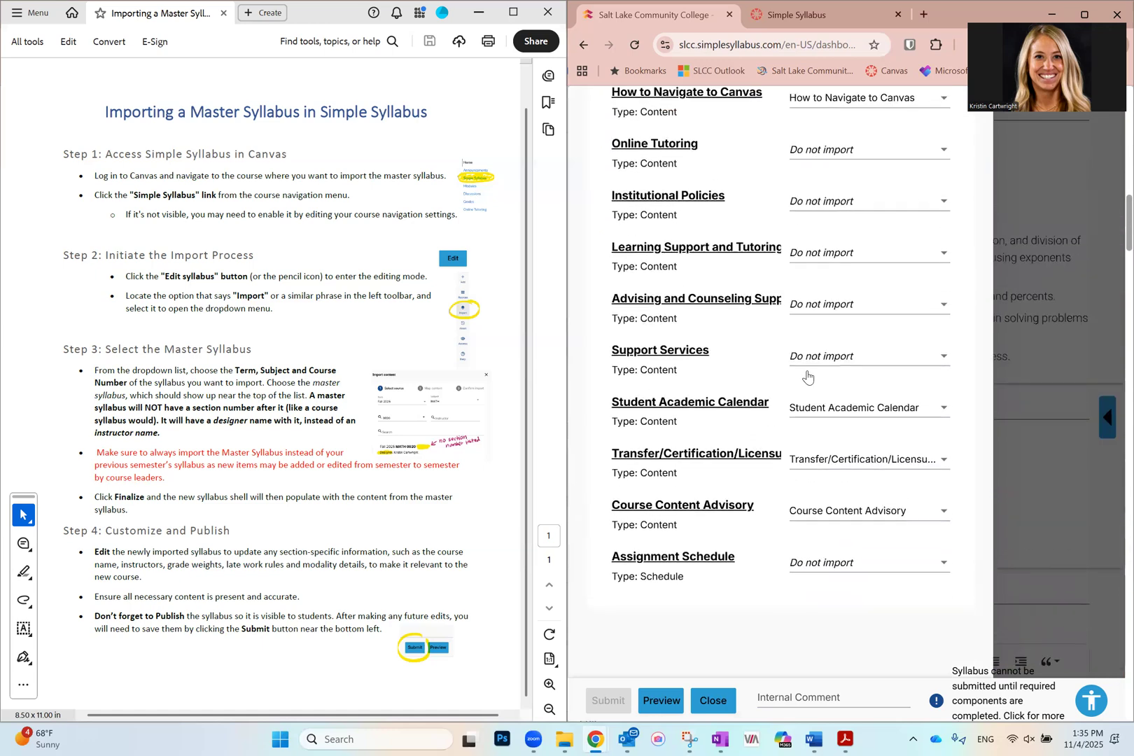
scroll(807, 377, "up", 12)
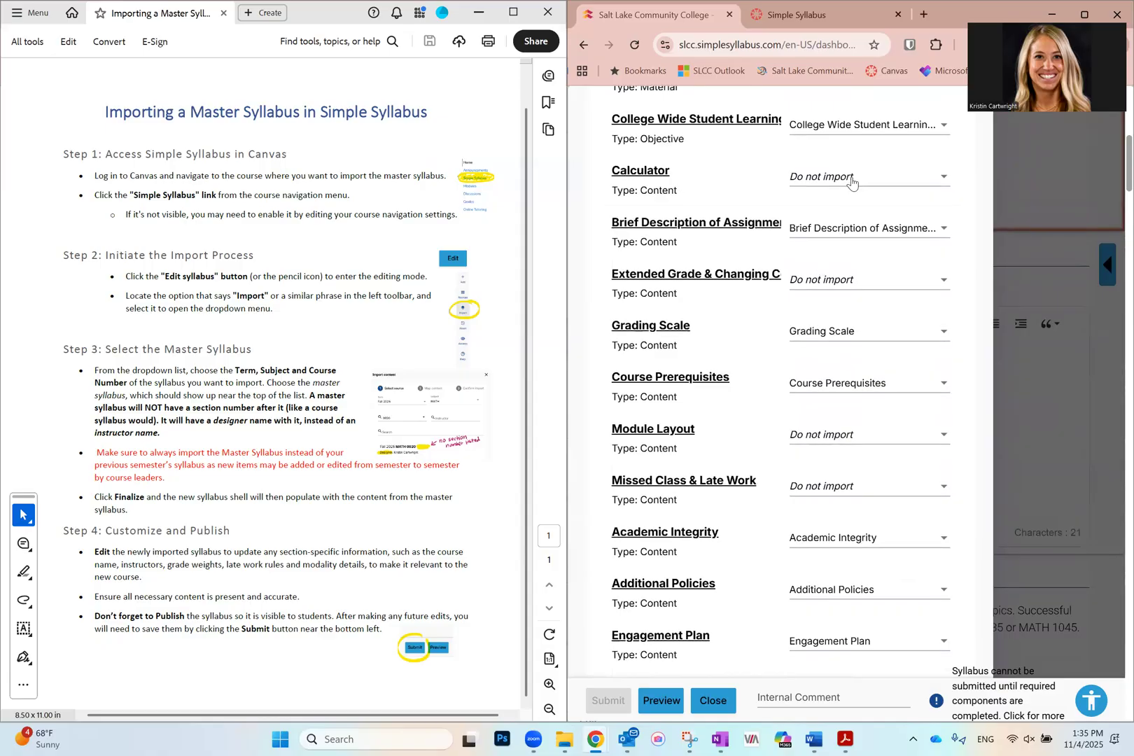
scroll(852, 182, "up", 3)
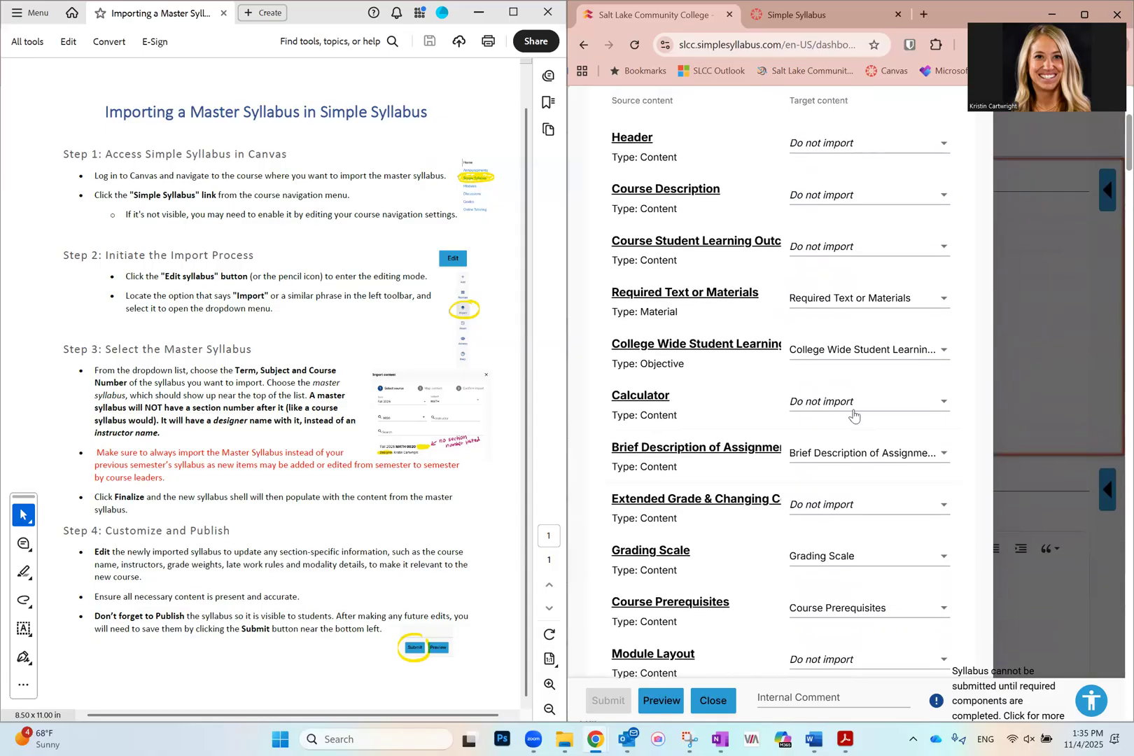
scroll(852, 416, "down", 1)
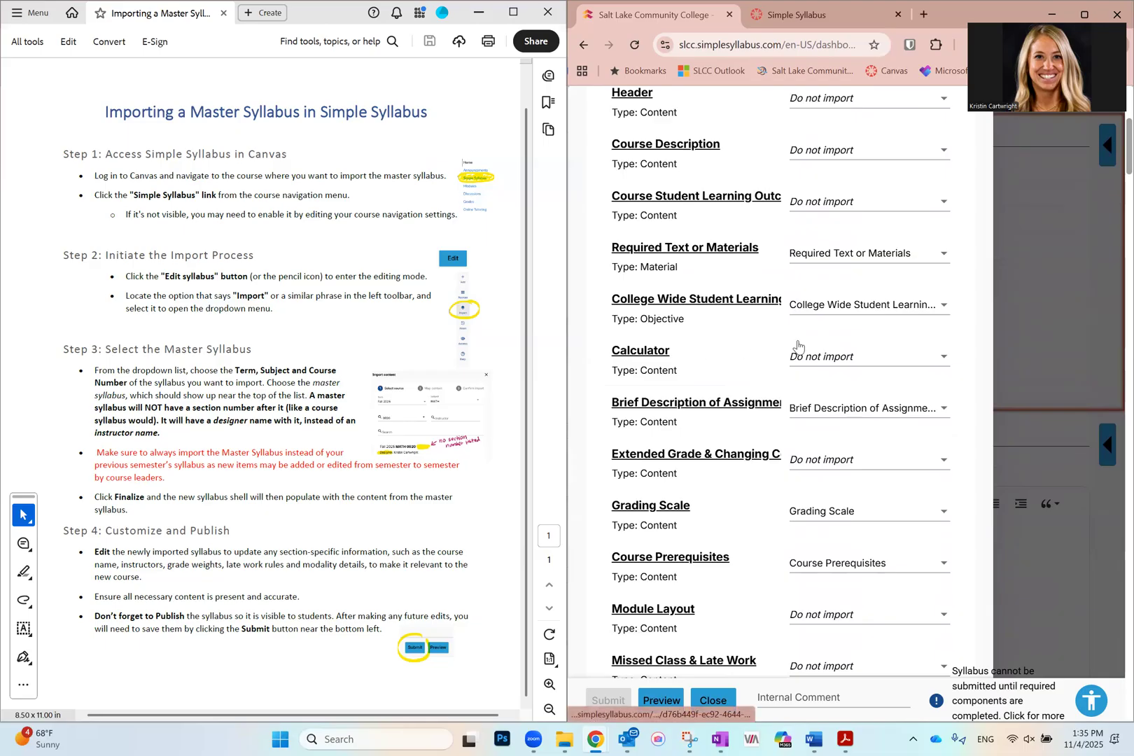
left_click(852, 358)
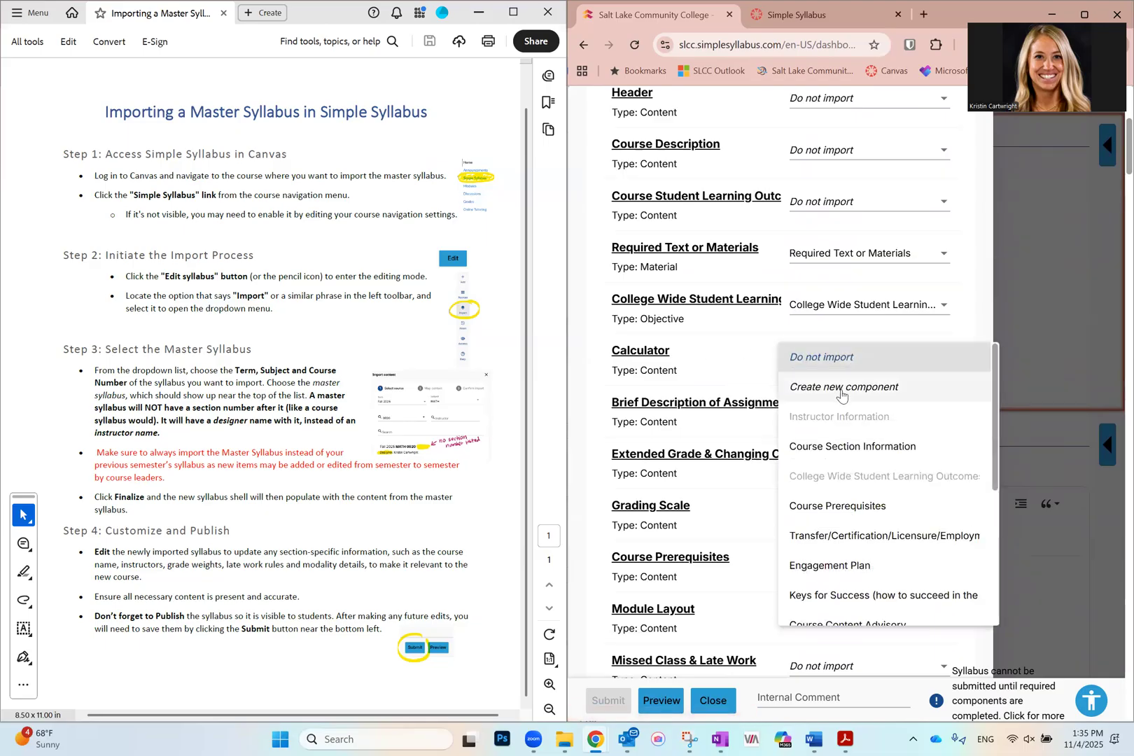
left_click(842, 388)
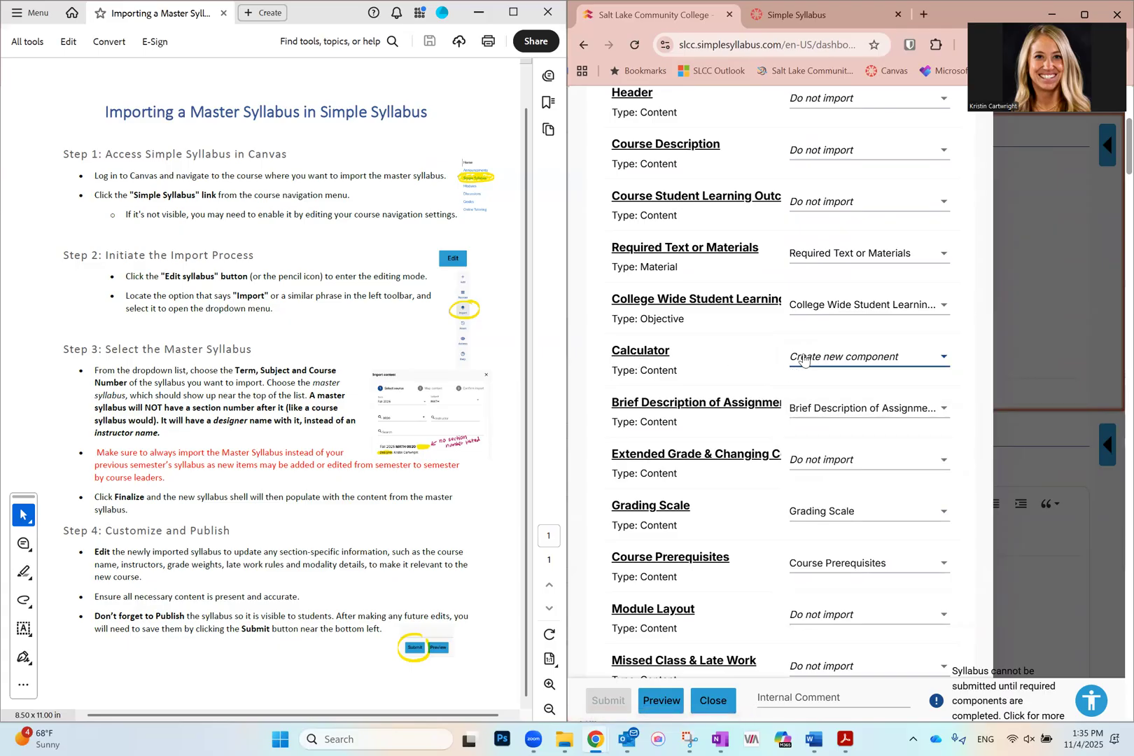
Step: Set the import targets of Module Layout and Missed Class & Late Work to Create new component
scroll(803, 358, "down", 3)
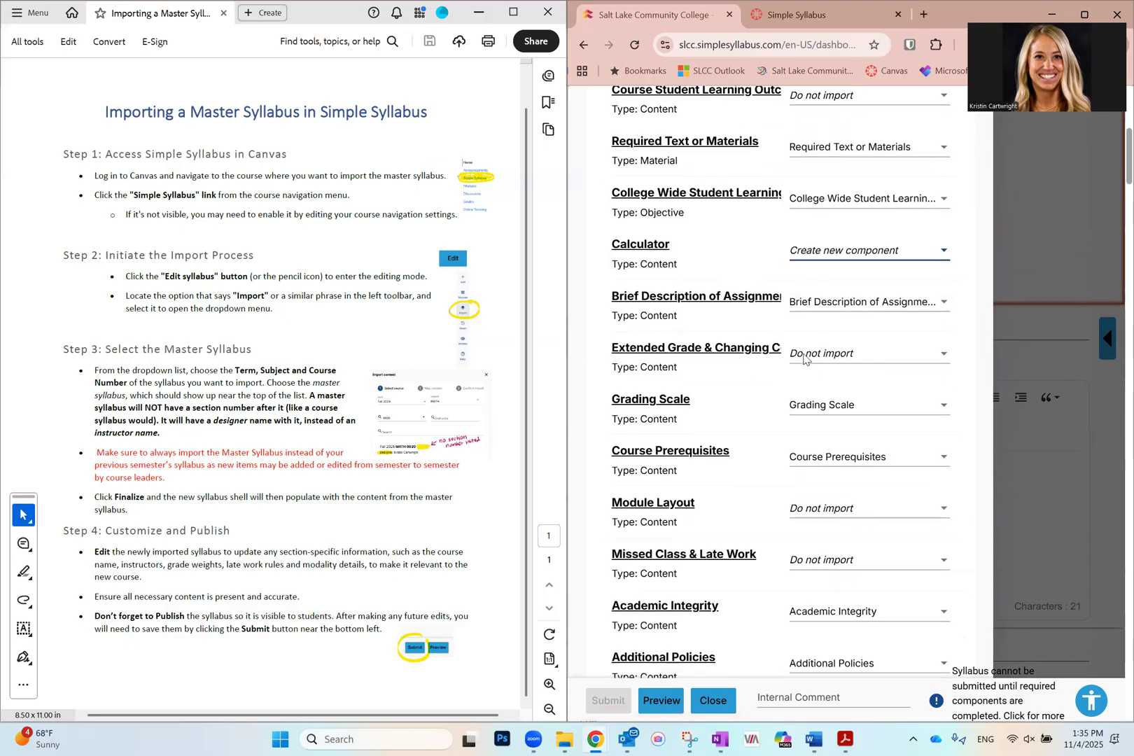
scroll(803, 359, "down", 1)
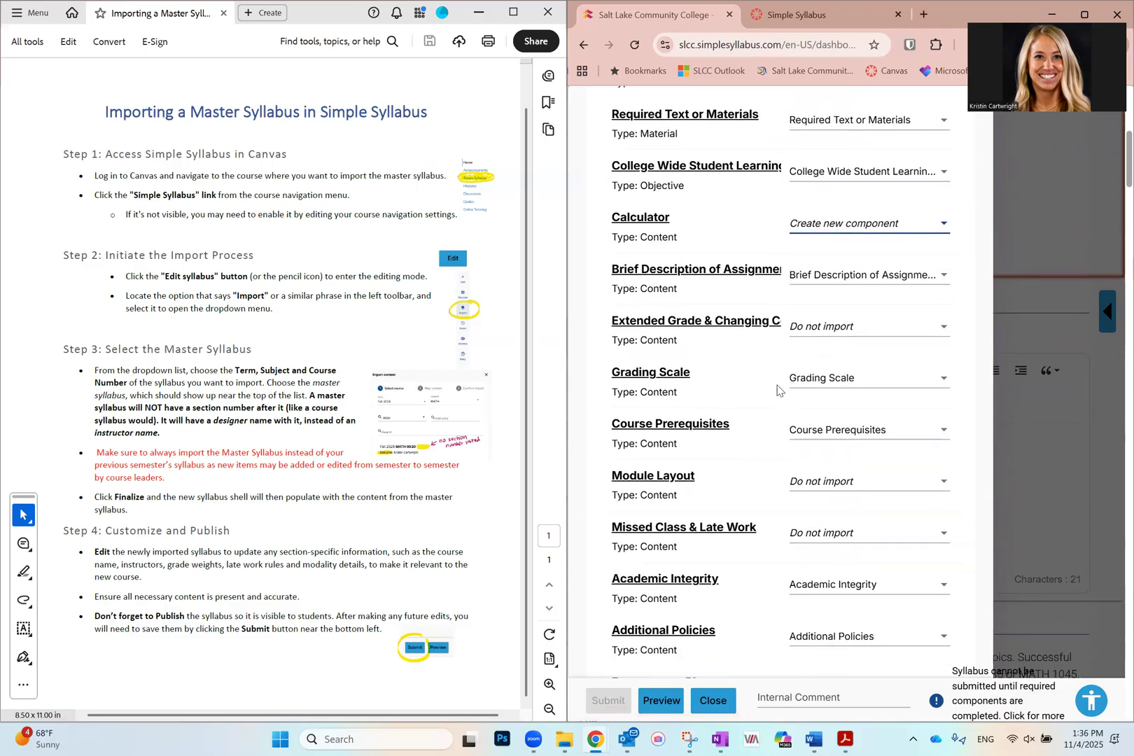
left_click(834, 481)
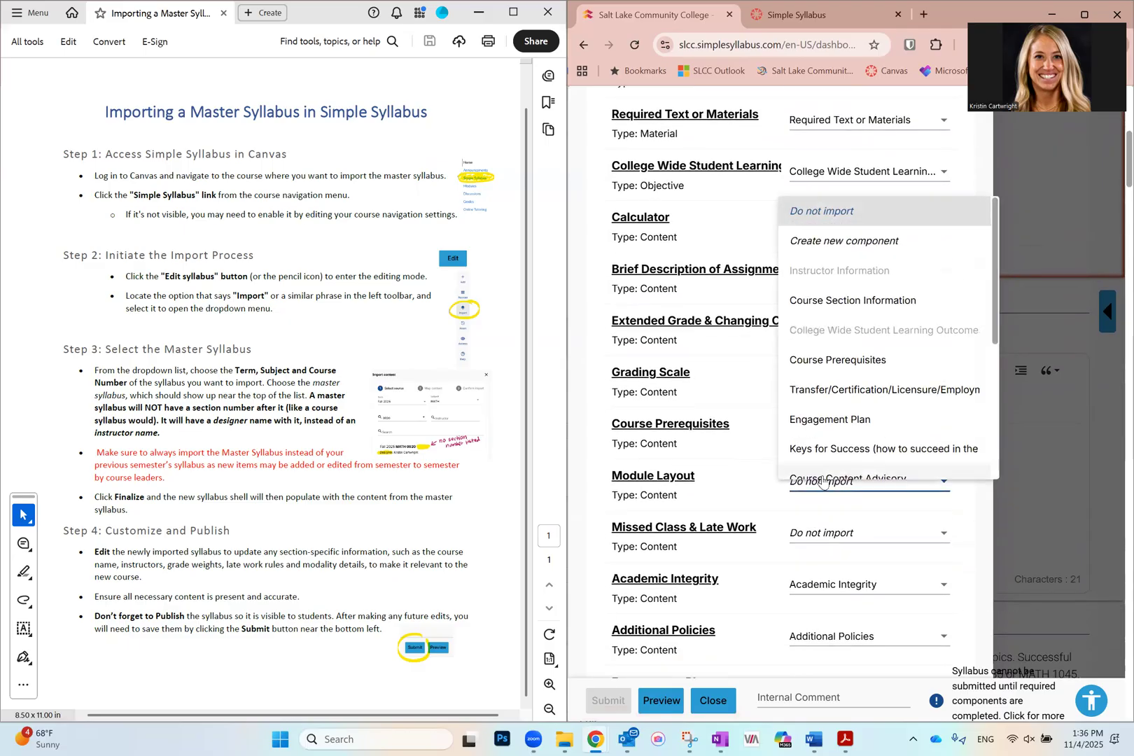
left_click(824, 251)
scroll(801, 462, "down", 5)
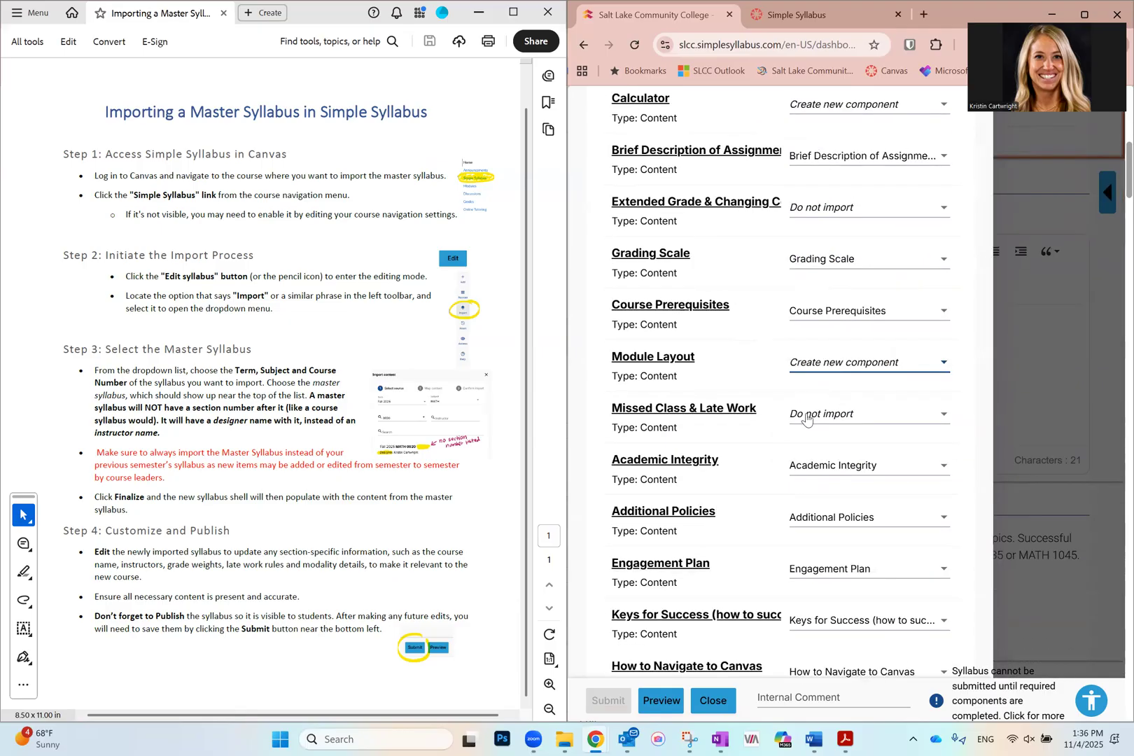
left_click(810, 418)
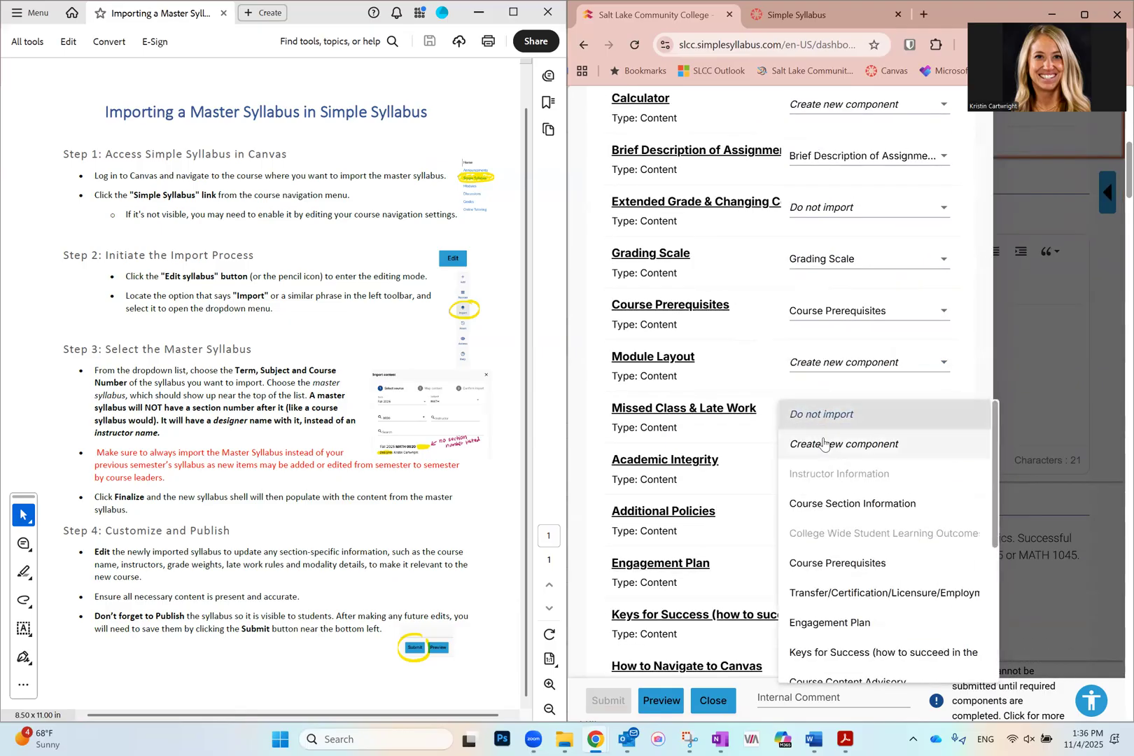
left_click(831, 447)
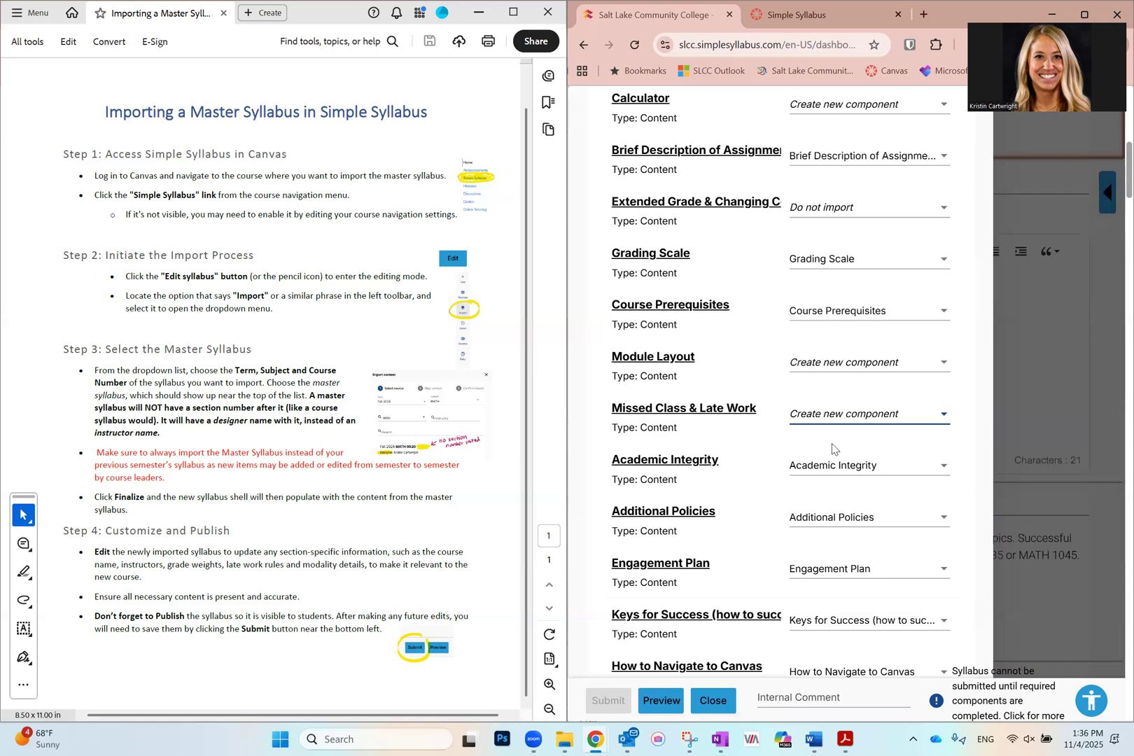
Step: Set the import targets of Online Tutoring and Extended Grade & Changing Cohorts to Create new component
scroll(839, 543, "down", 3)
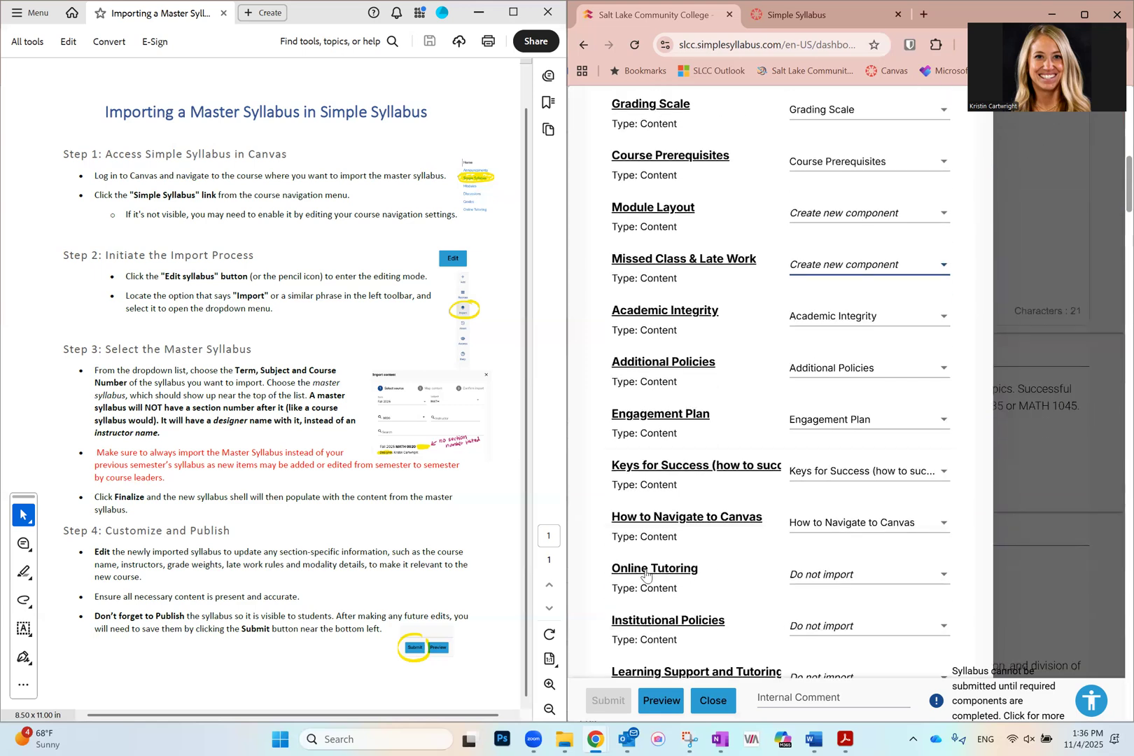
left_click(816, 584)
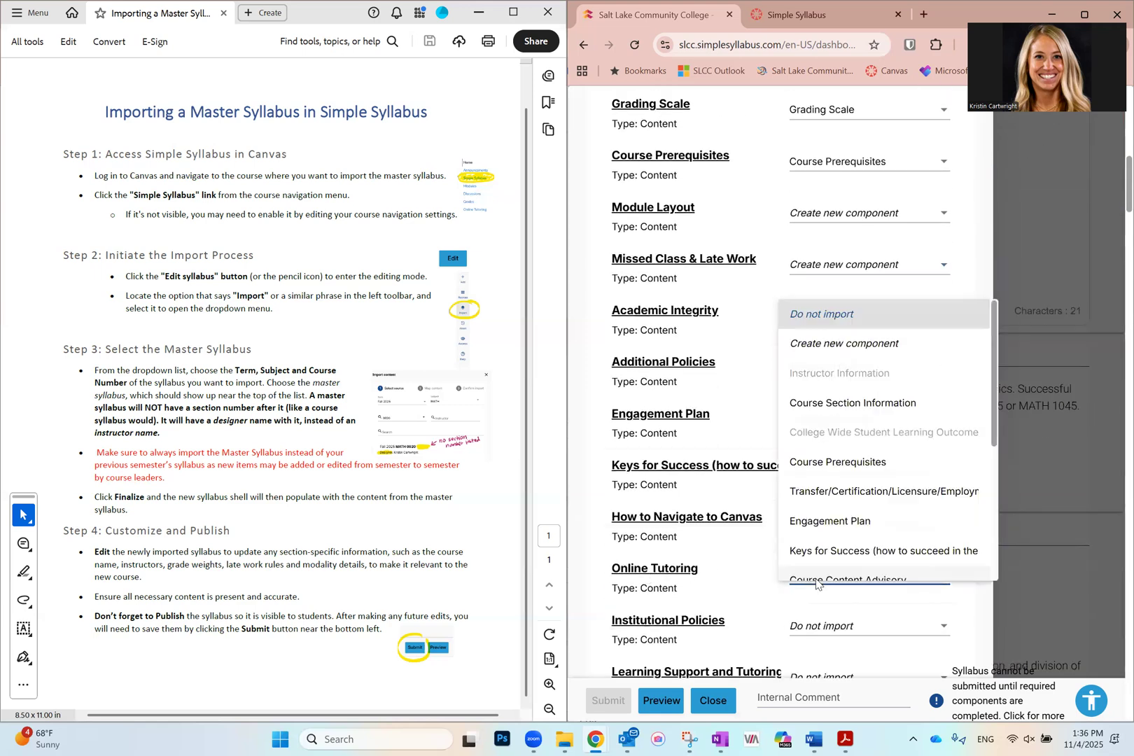
left_click(826, 341)
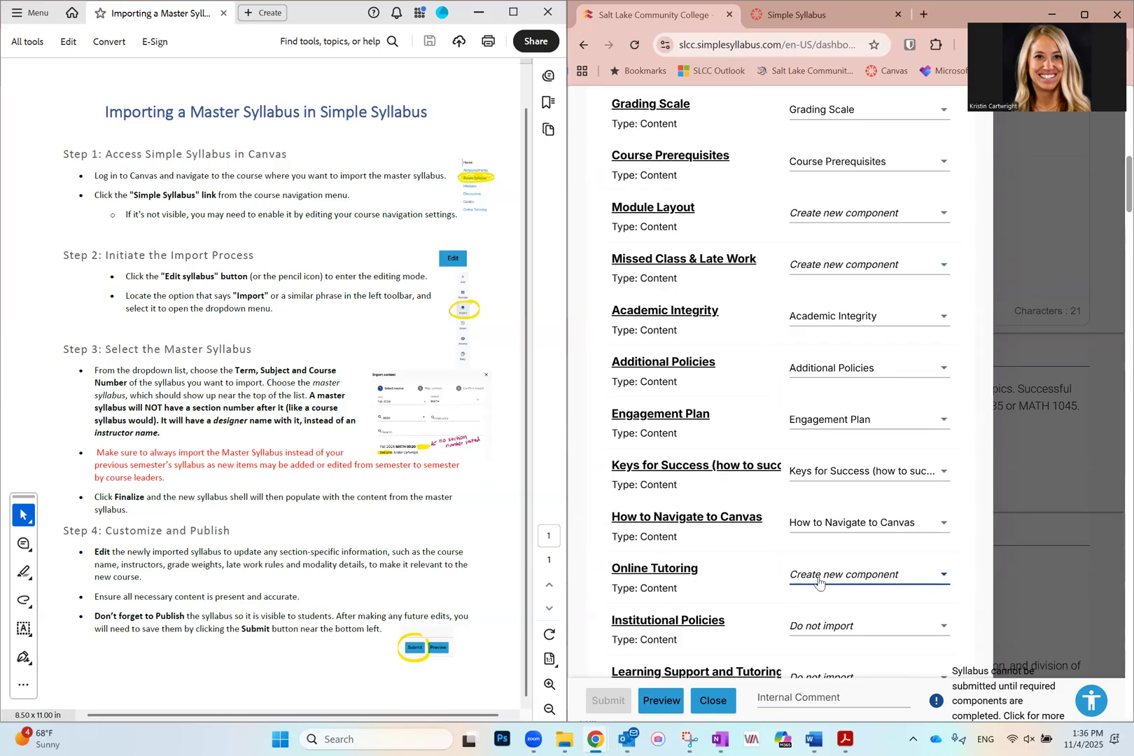
scroll(819, 580, "down", 2)
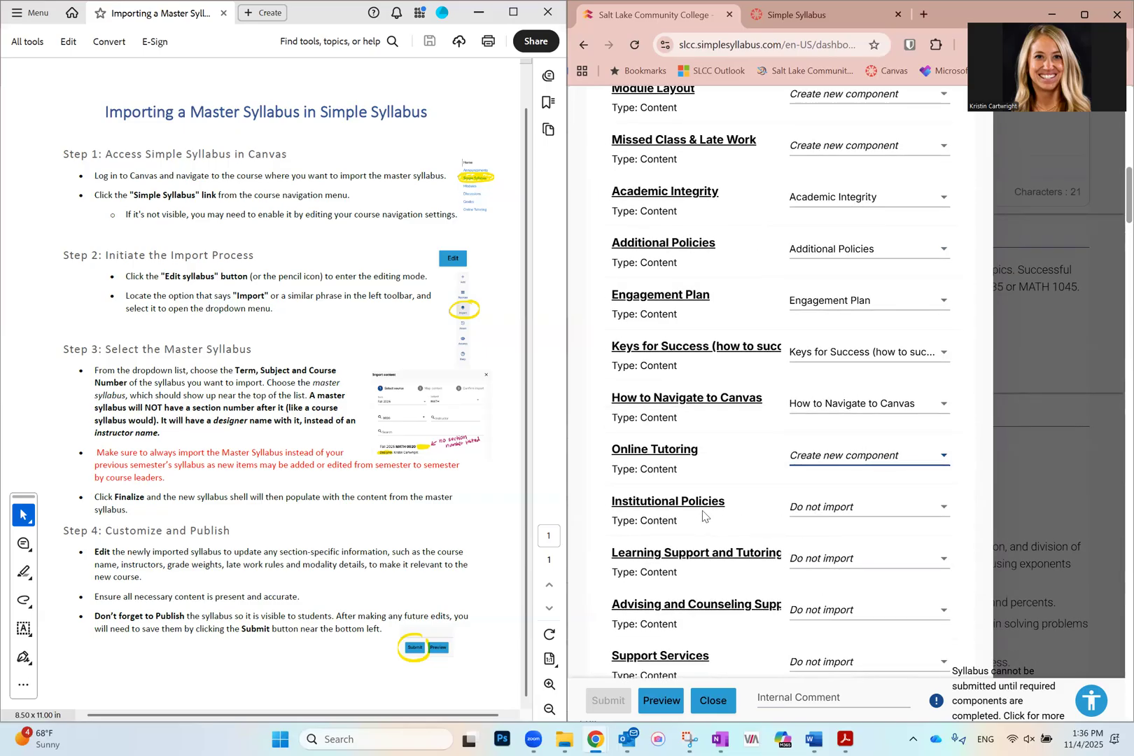
scroll(703, 516, "down", 2)
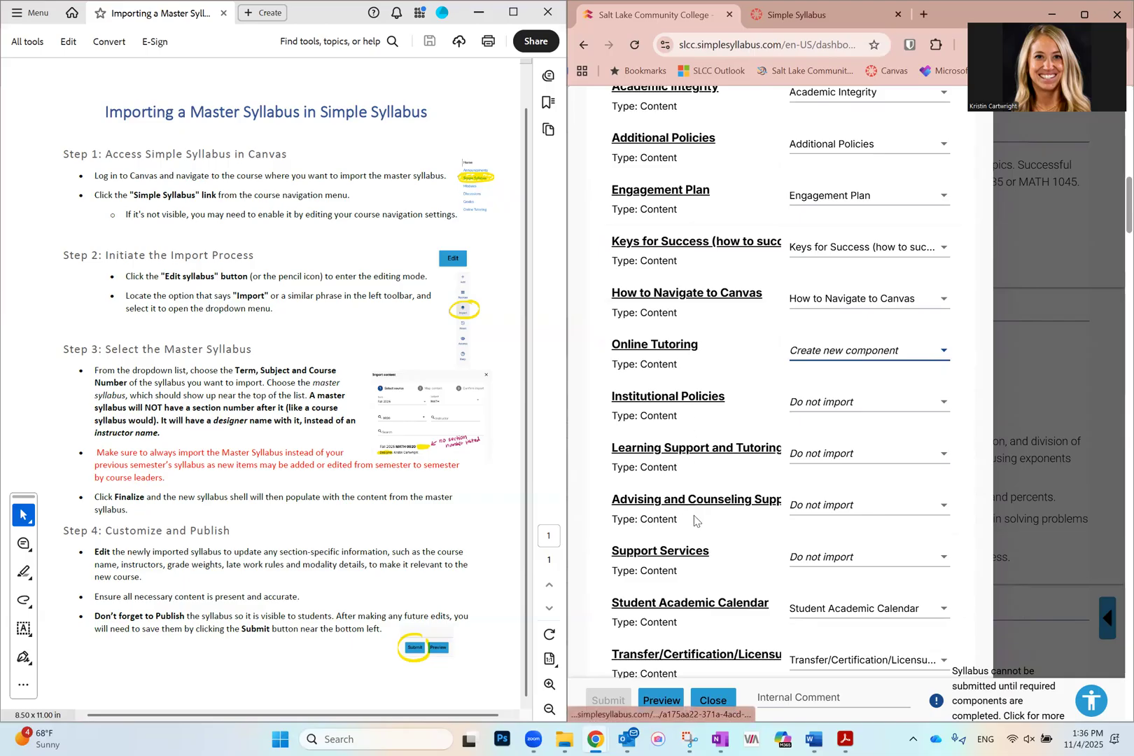
scroll(695, 524, "down", 5)
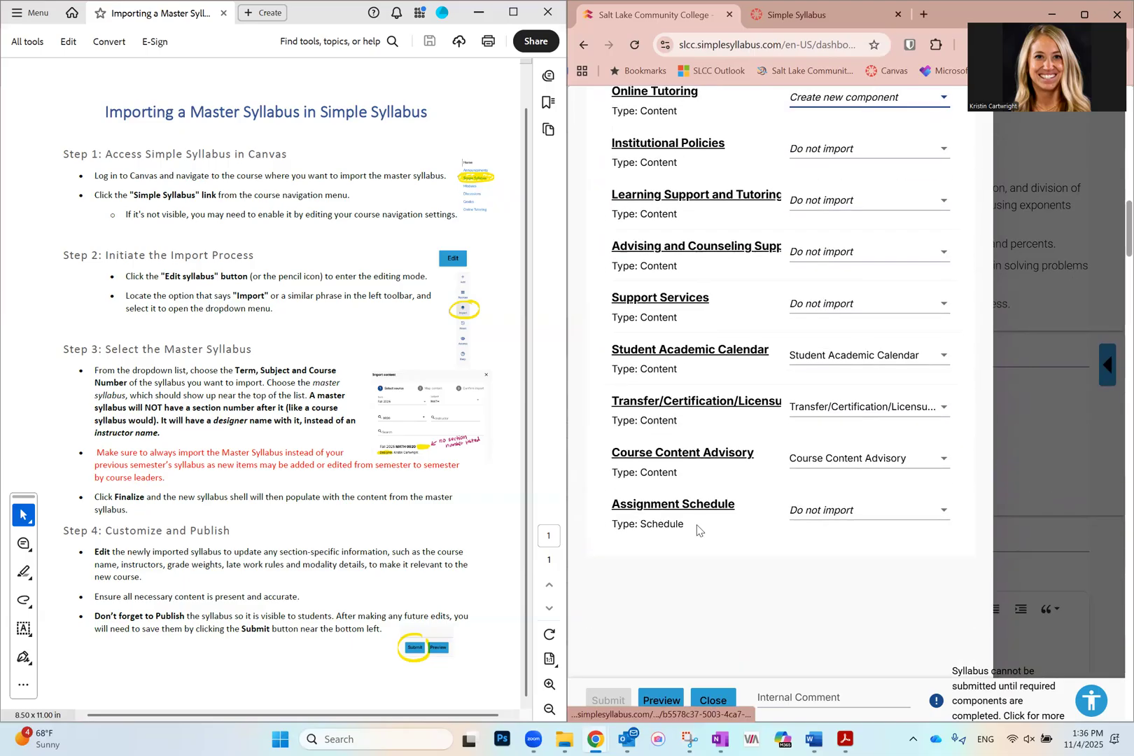
scroll(697, 530, "up", 15)
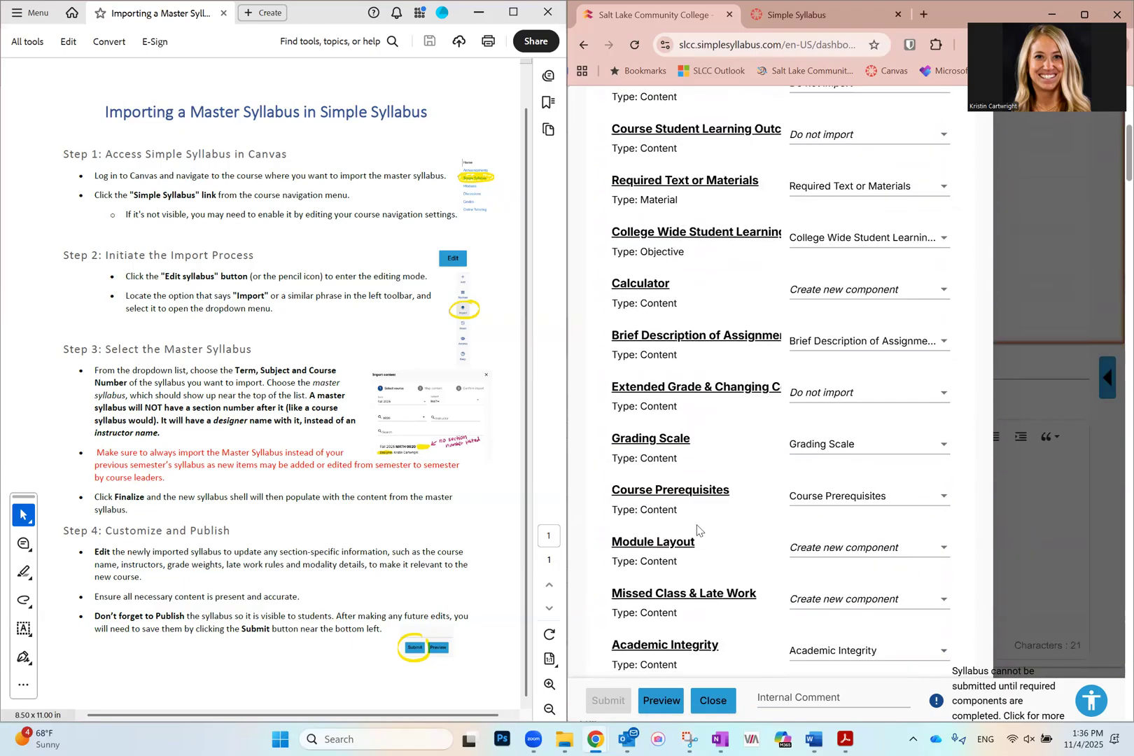
left_click(784, 382)
key("Down")
key("Return")
Step: Switch off the Advanced content selection view, then finalize the mapping and start importing the listed content
scroll(797, 382, "up", 2)
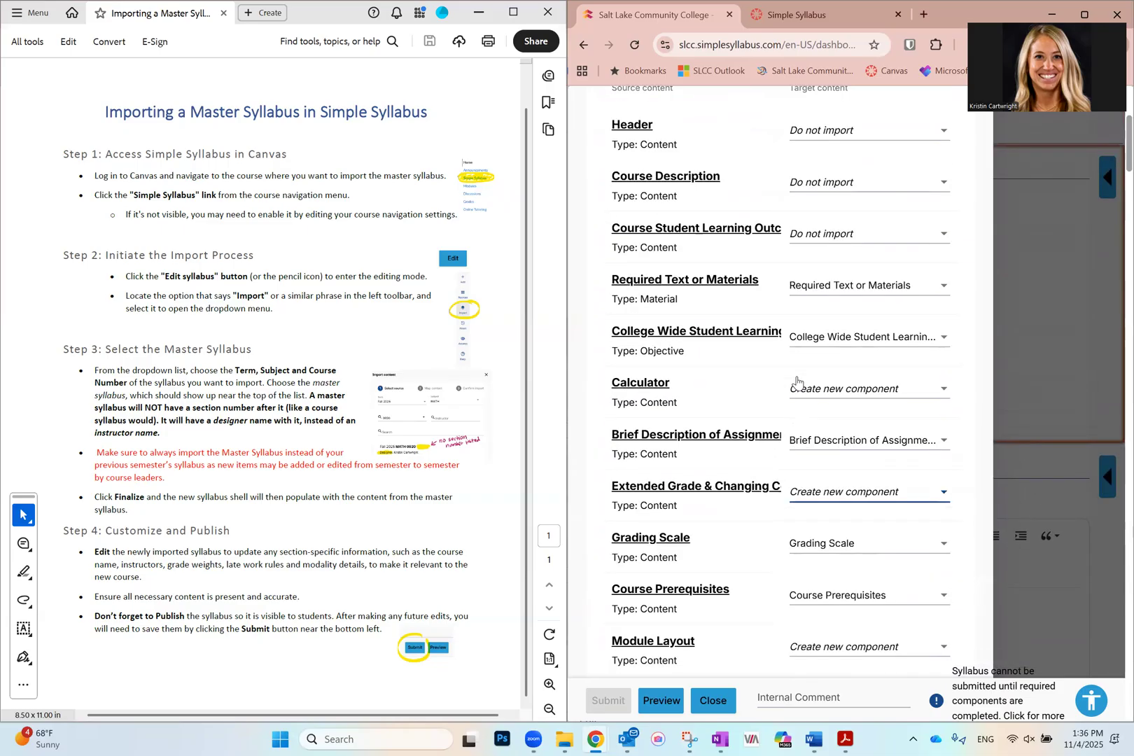
scroll(805, 309, "up", 1)
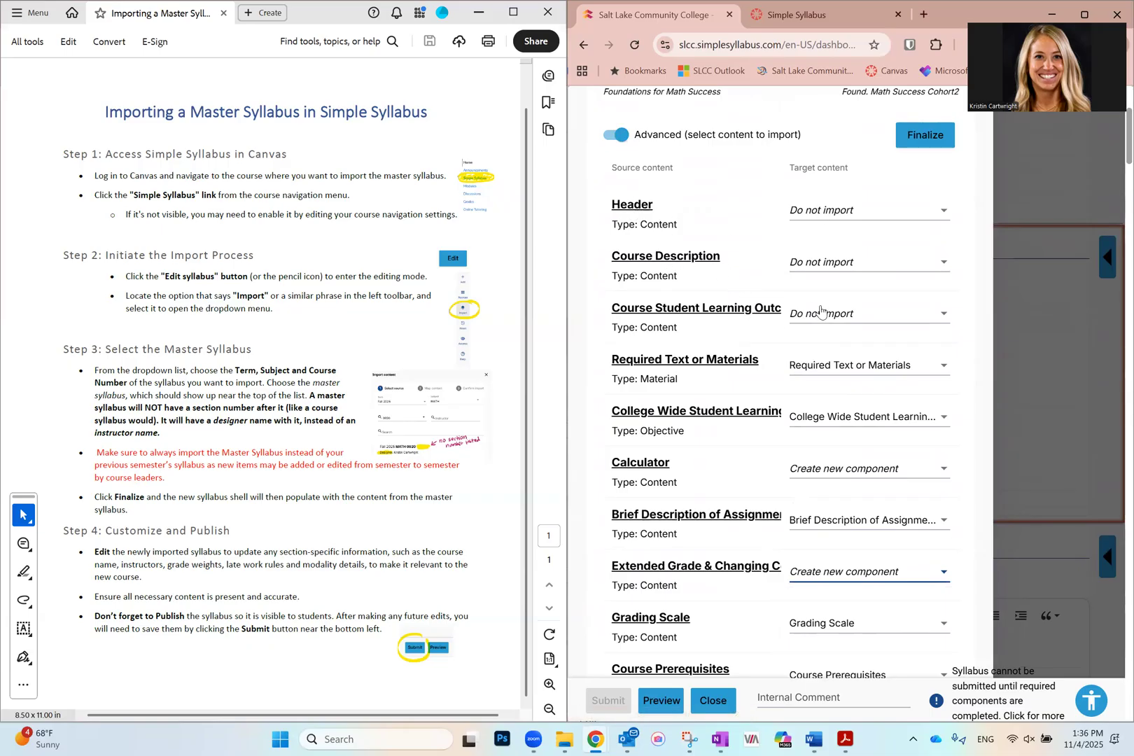
scroll(816, 294, "up", 1)
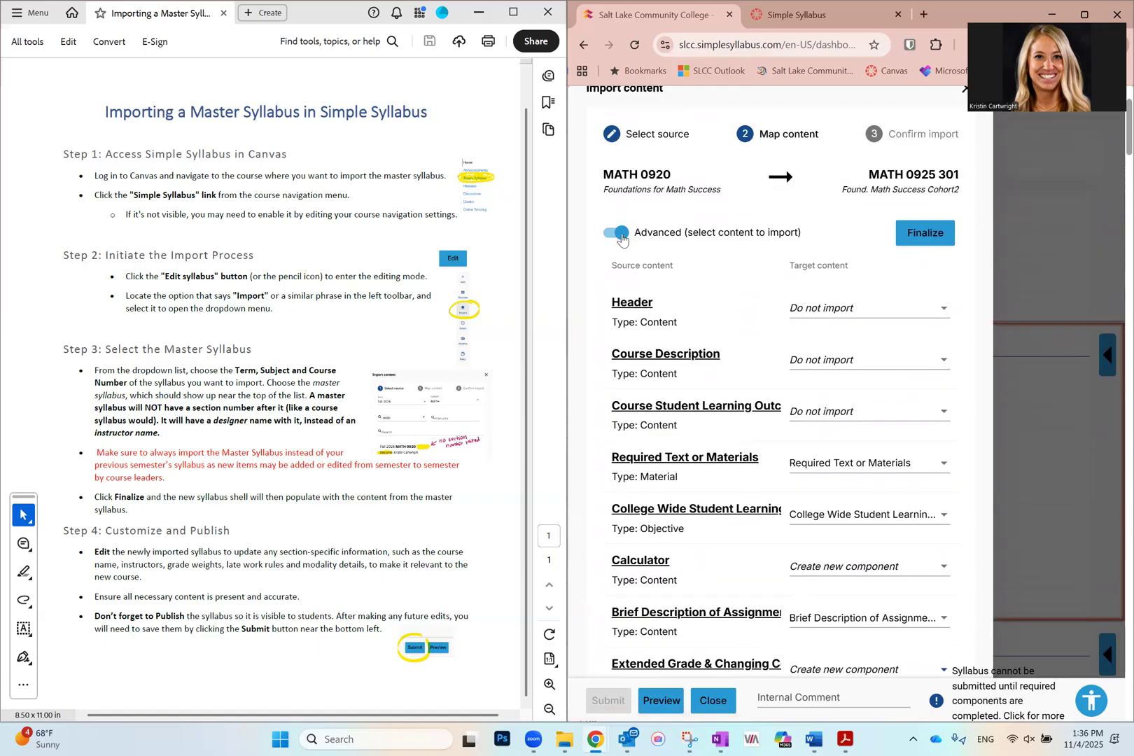
left_click(614, 233)
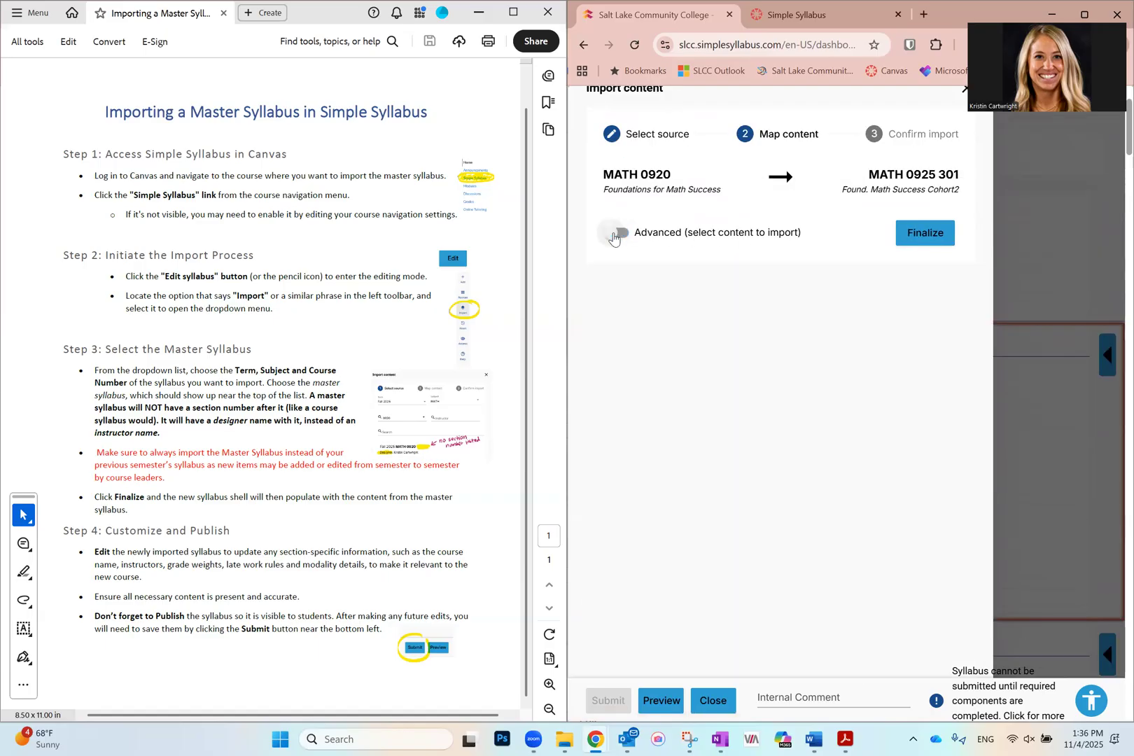
left_click(907, 240)
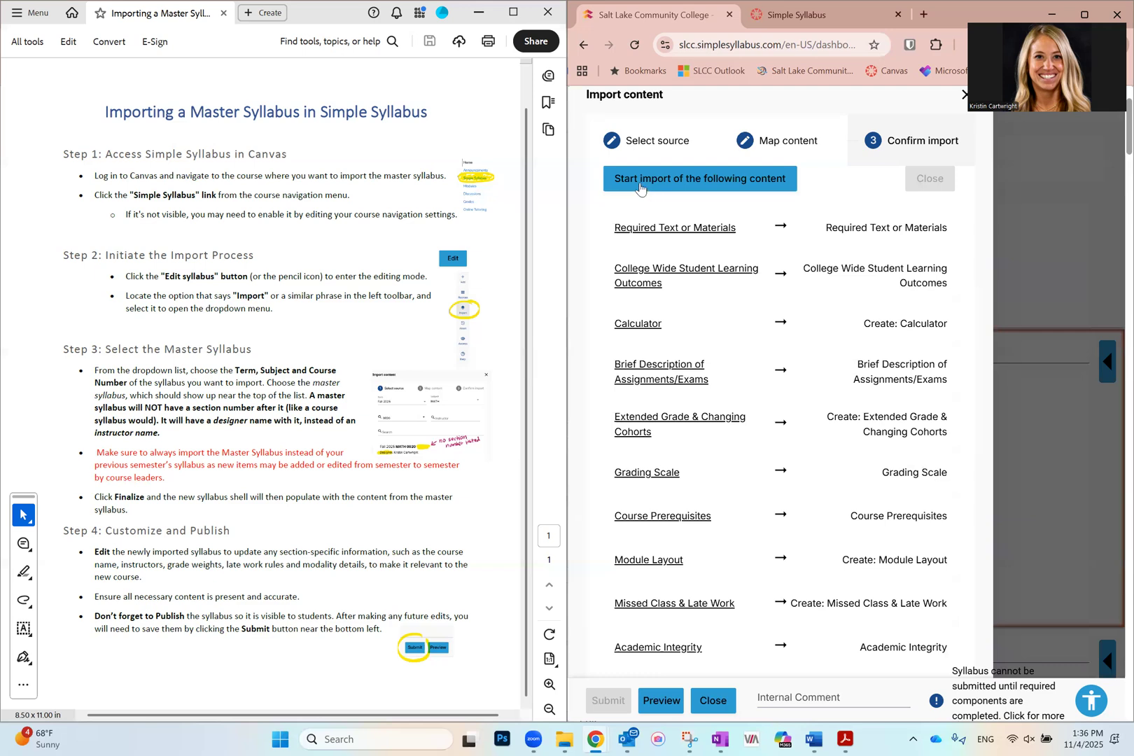
left_click(683, 185)
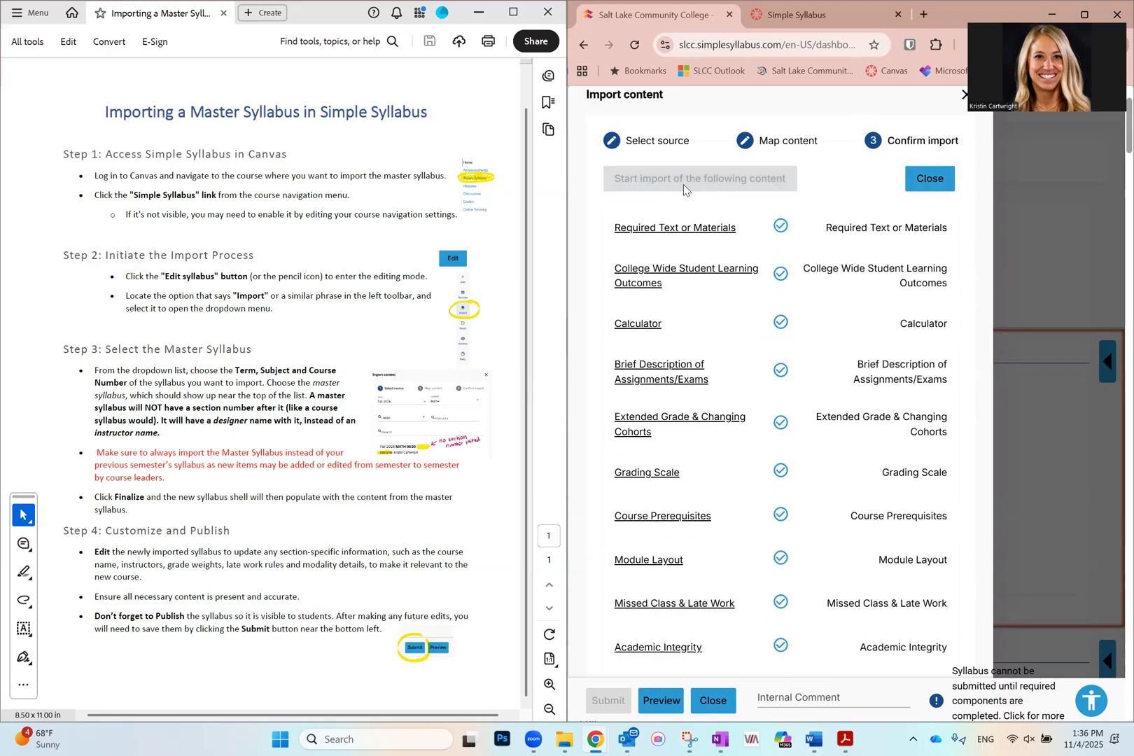
Step: Review the list of imported components and close the import dialog to return to the syllabus
scroll(686, 406, "down", 9)
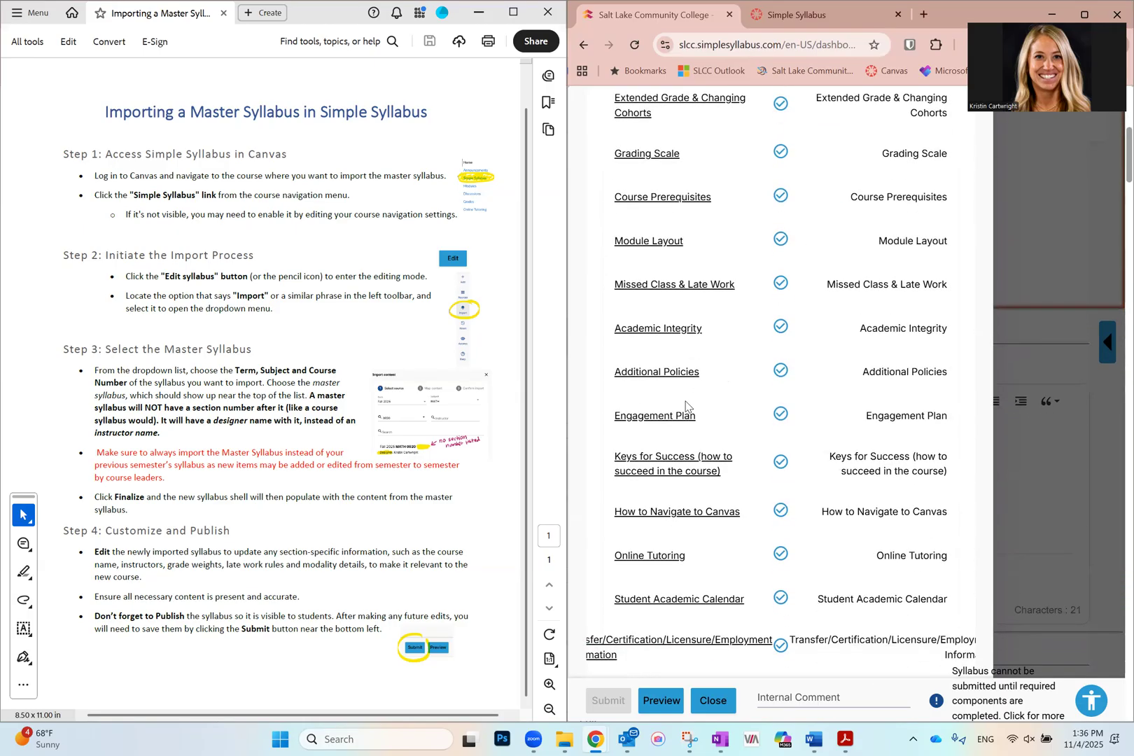
scroll(685, 406, "up", 10)
left_click(926, 298)
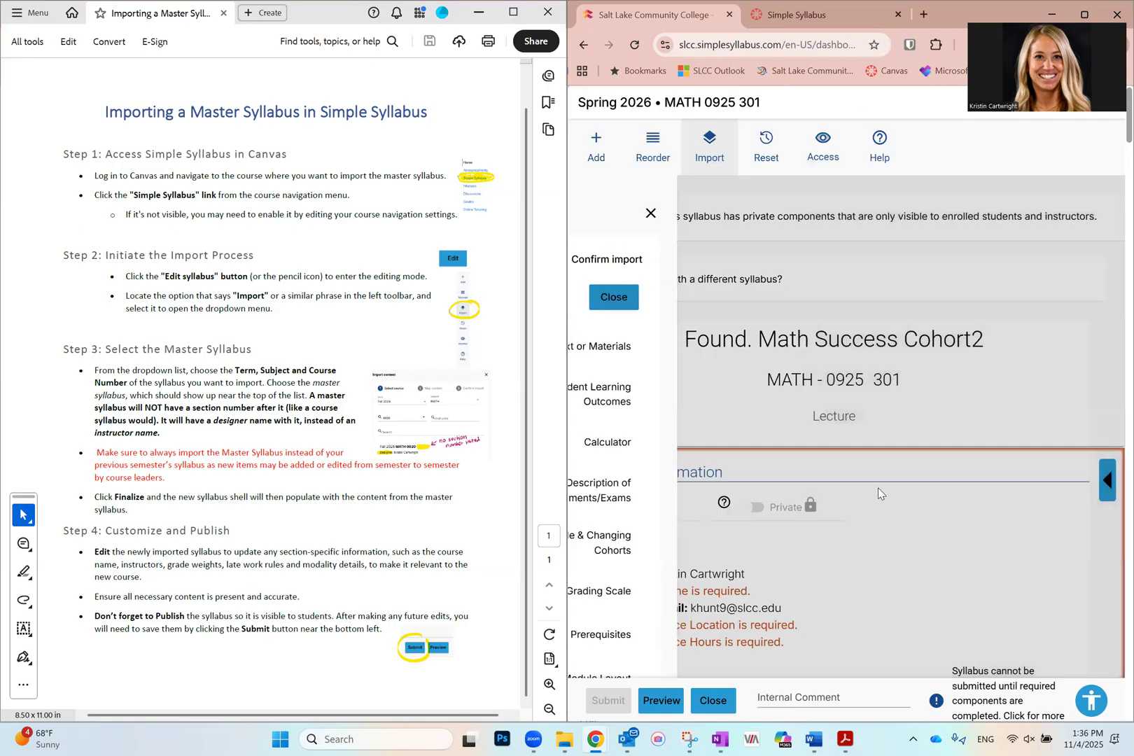
Step: Examine the imported syllabus from Instructor Information to the Attendance/Participation text under Brief Description of Assignments/Exams for instructor notes
scroll(854, 568, "down", 5)
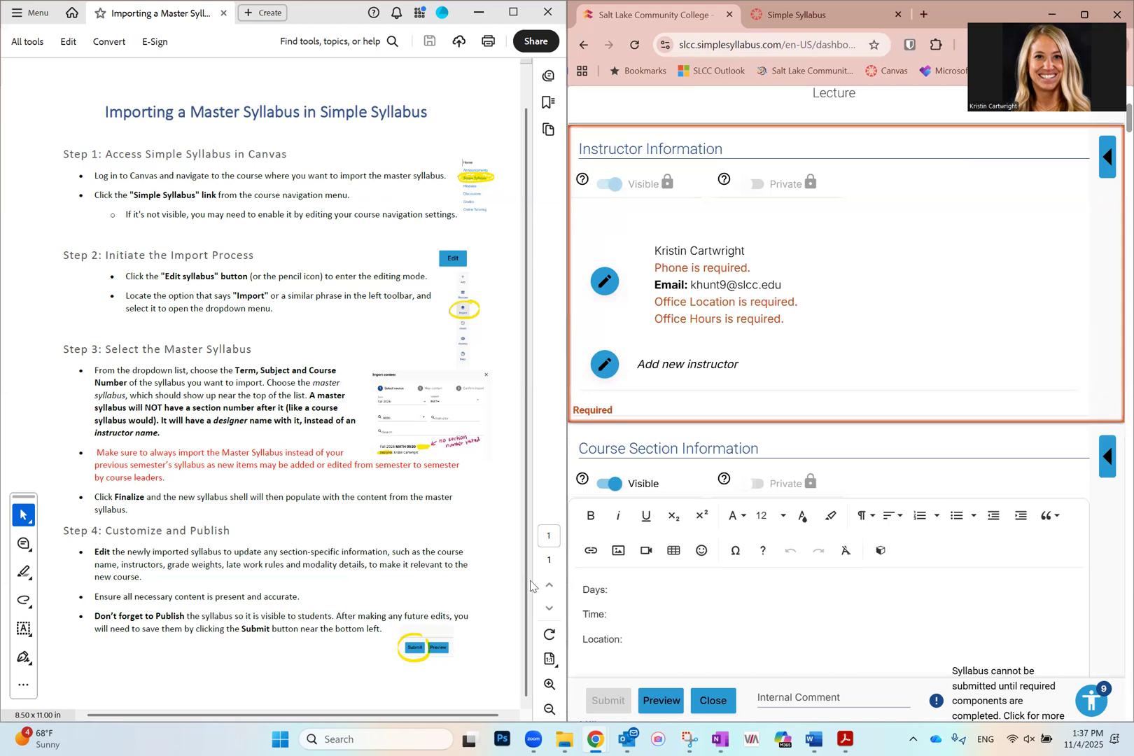
scroll(717, 525, "down", 15)
scroll(718, 525, "down", 12)
scroll(718, 529, "down", 15)
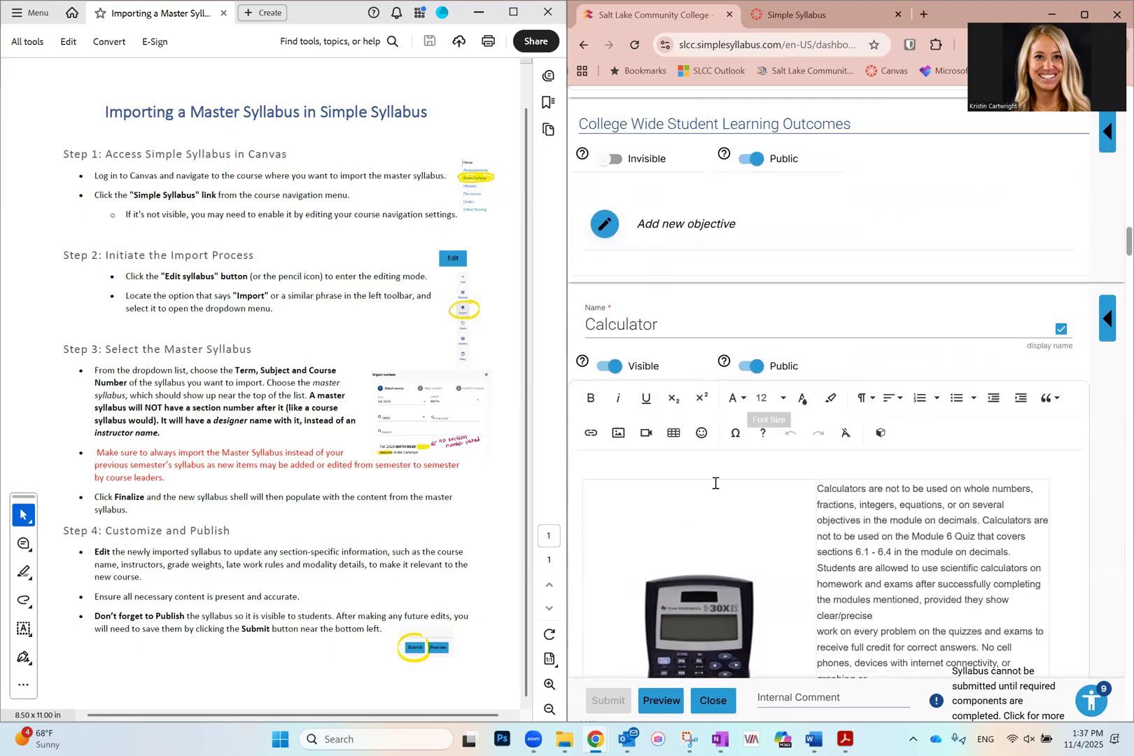
scroll(773, 493, "down", 5)
scroll(773, 493, "down", 8)
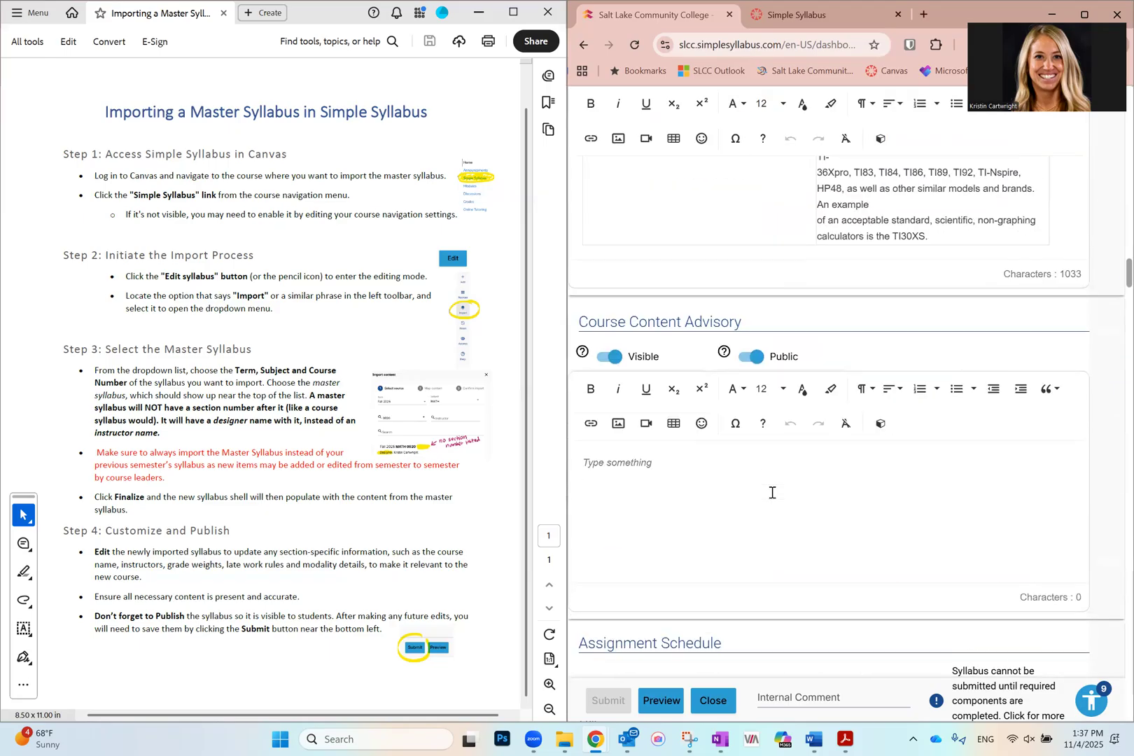
scroll(772, 493, "down", 9)
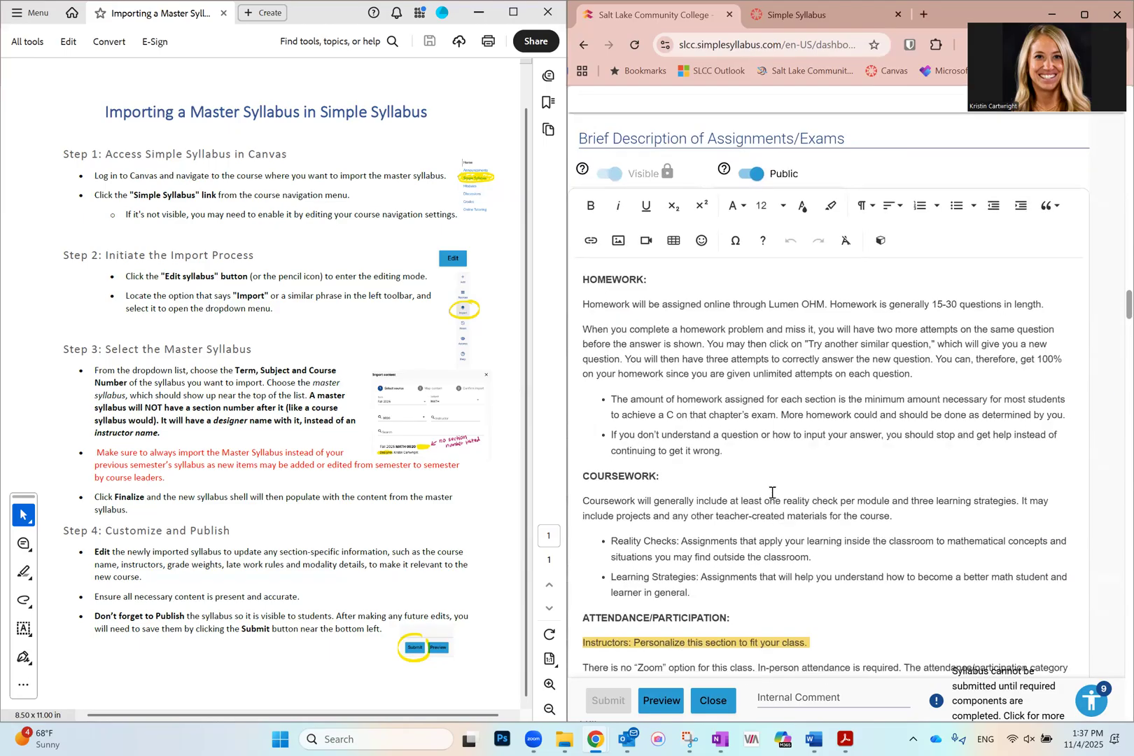
scroll(772, 493, "down", 8)
scroll(773, 493, "up", 10)
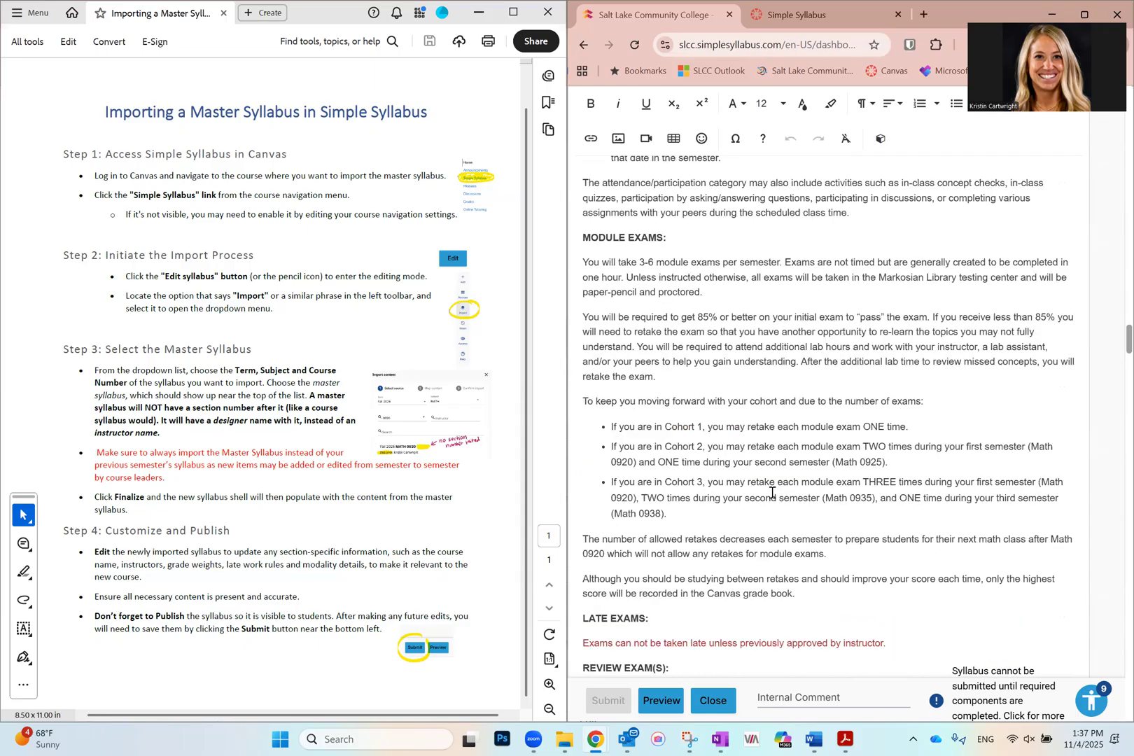
scroll(581, 474, "up", 2)
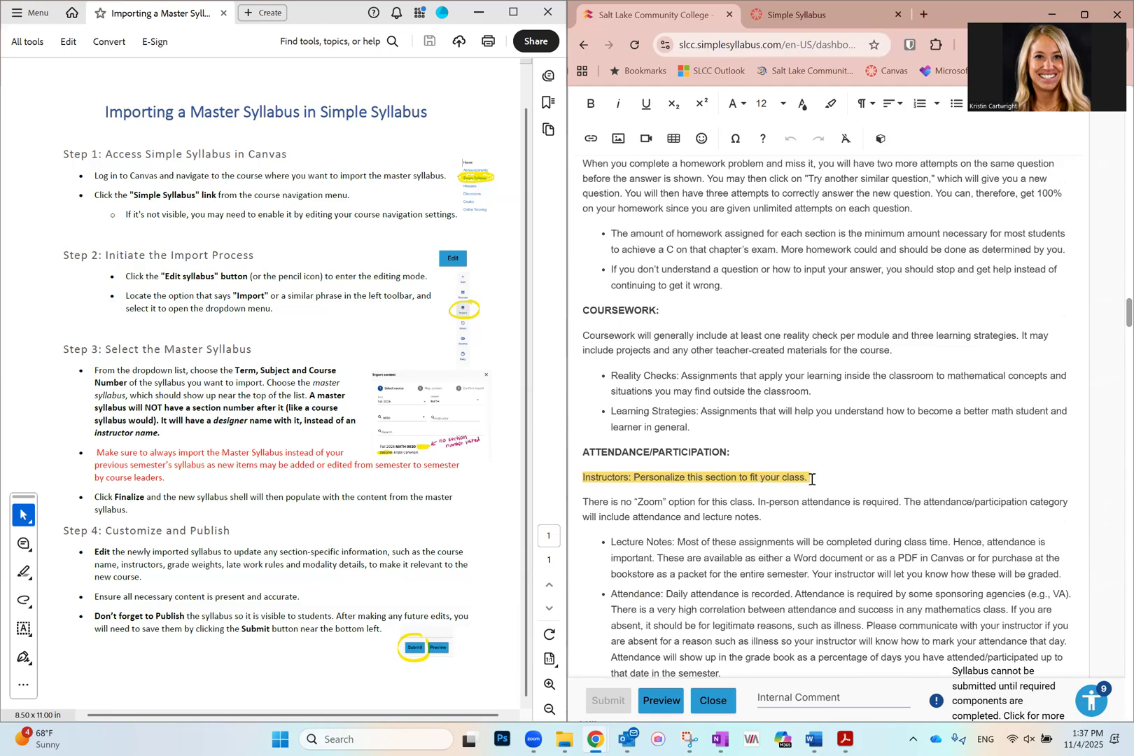
Step: Review the remaining components, including Grading Scale, Module Layout, Missed Class & Late Work and Academic Integrity, to the end of the syllabus
scroll(812, 479, "down", 10)
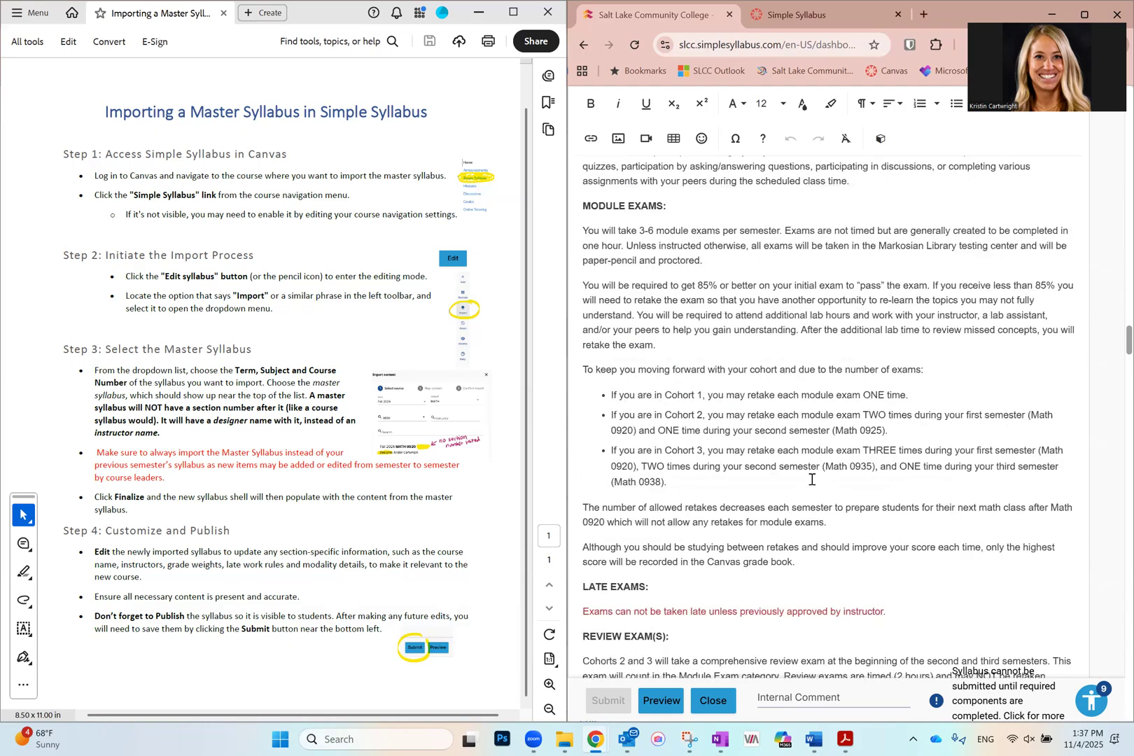
scroll(812, 479, "down", 15)
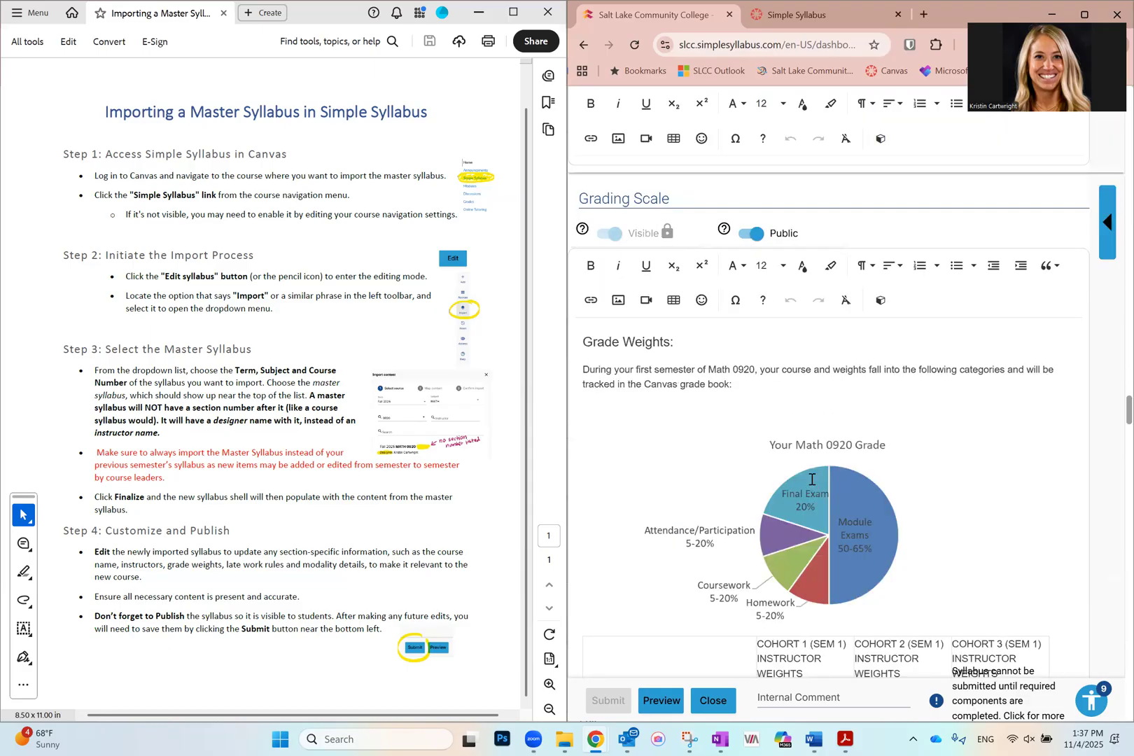
scroll(812, 479, "down", 10)
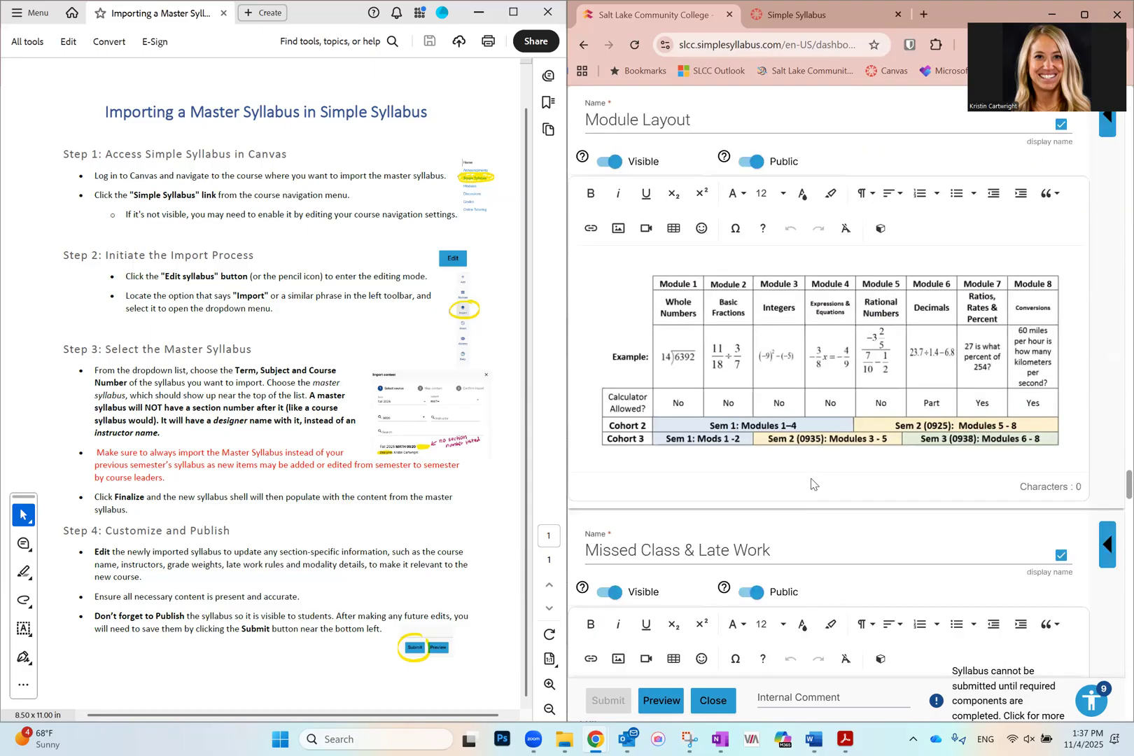
scroll(811, 482, "down", 5)
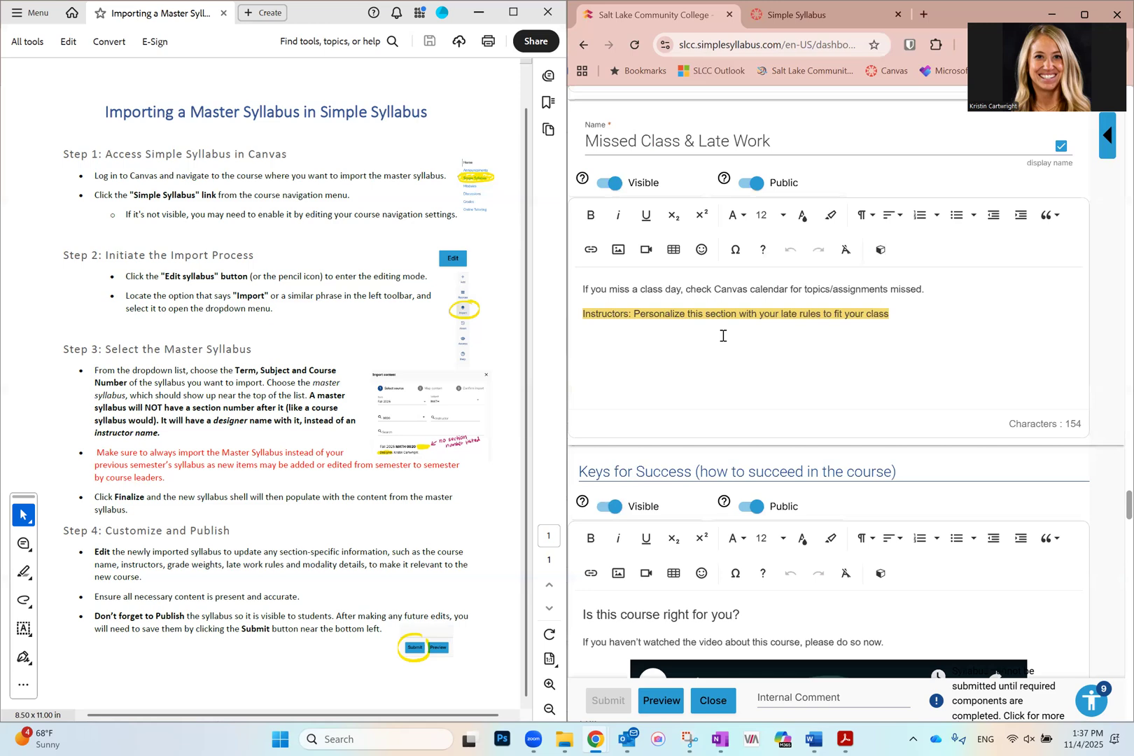
scroll(722, 336, "down", 20)
scroll(722, 341, "down", 20)
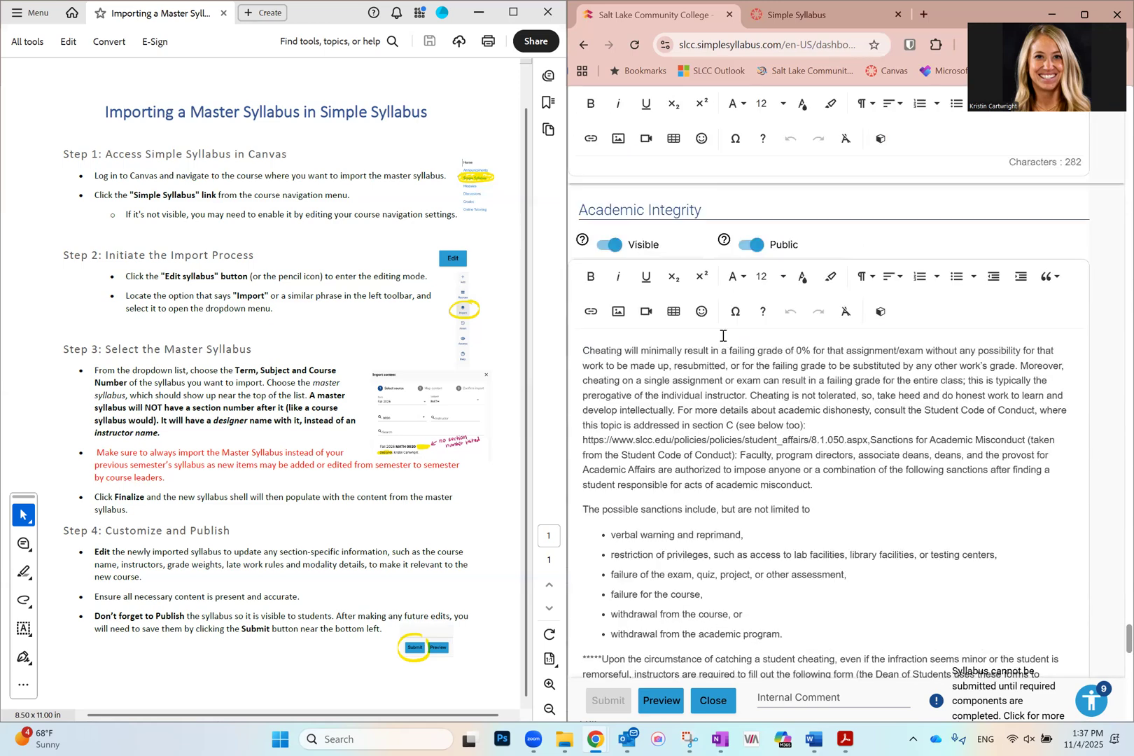
scroll(722, 335, "down", 15)
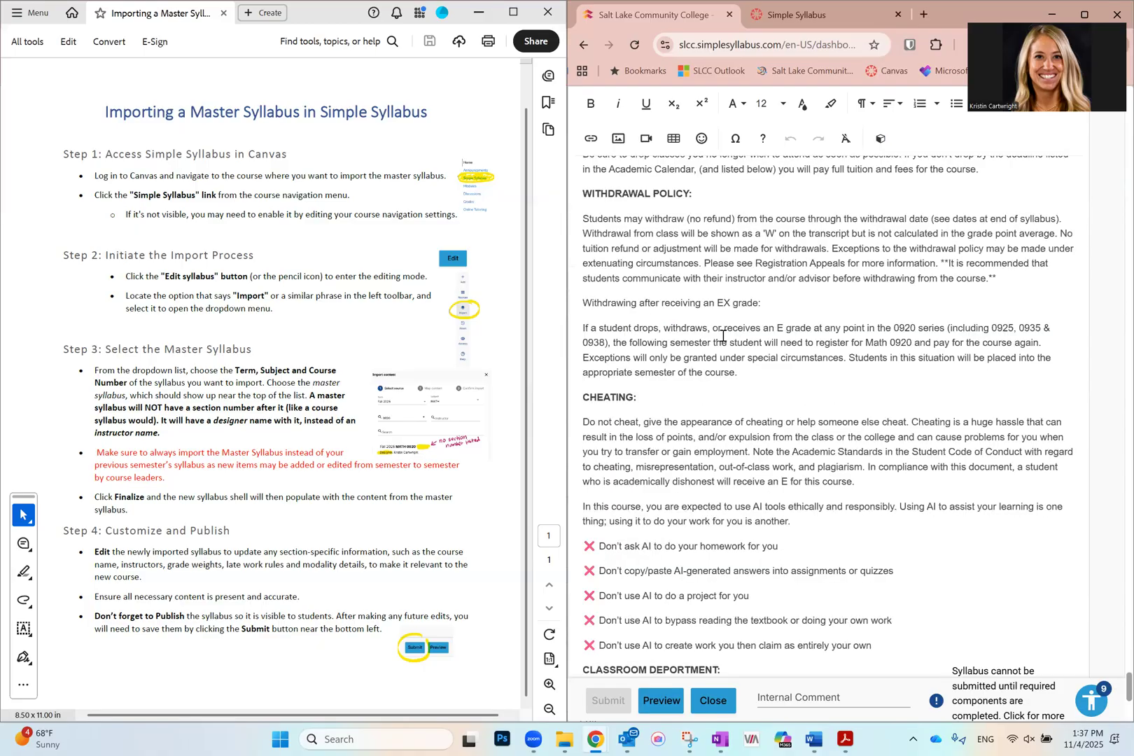
scroll(723, 335, "down", 4)
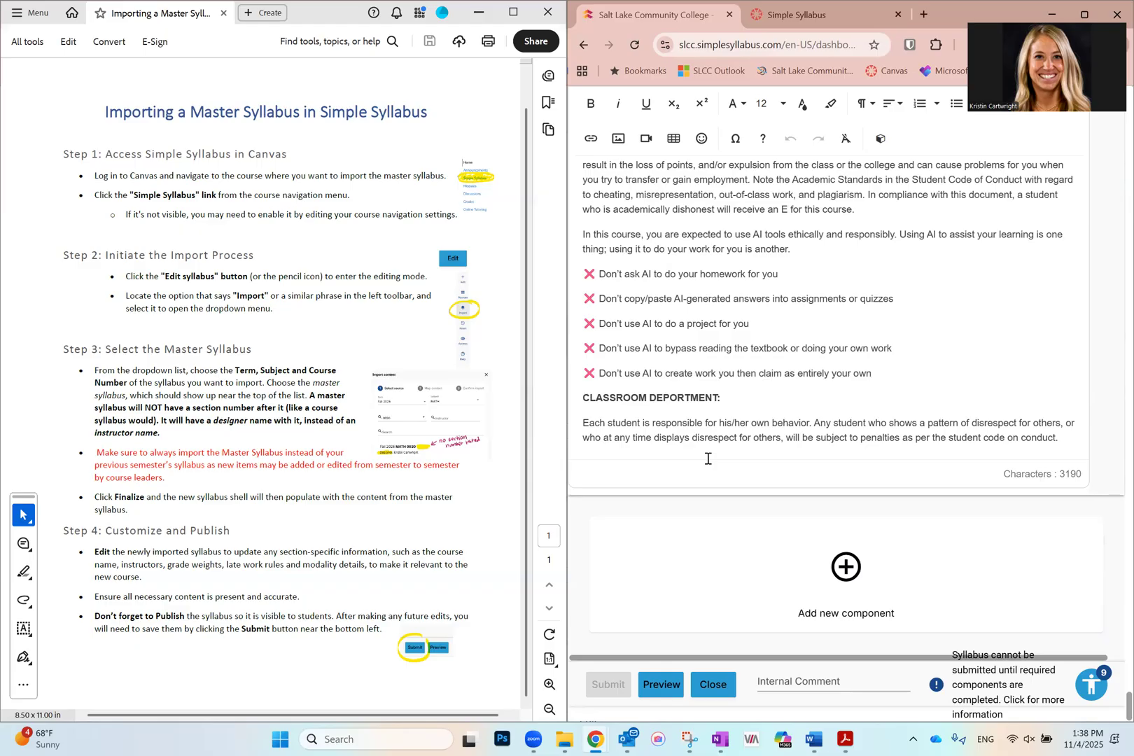
Step: Look back through the components to the Assignment Schedule between Course Content Advisory and Brief Description of Assignments/Exams
scroll(707, 459, "up", 10)
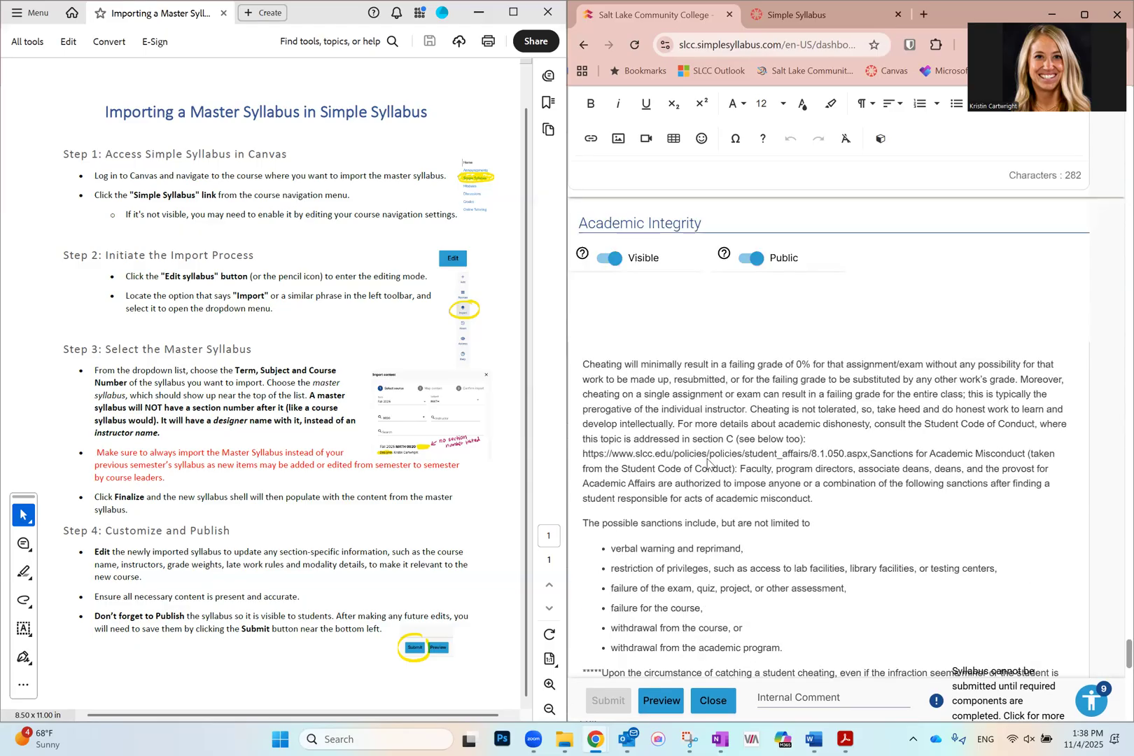
scroll(707, 458, "up", 5)
scroll(707, 458, "down", 10)
scroll(708, 459, "up", 6)
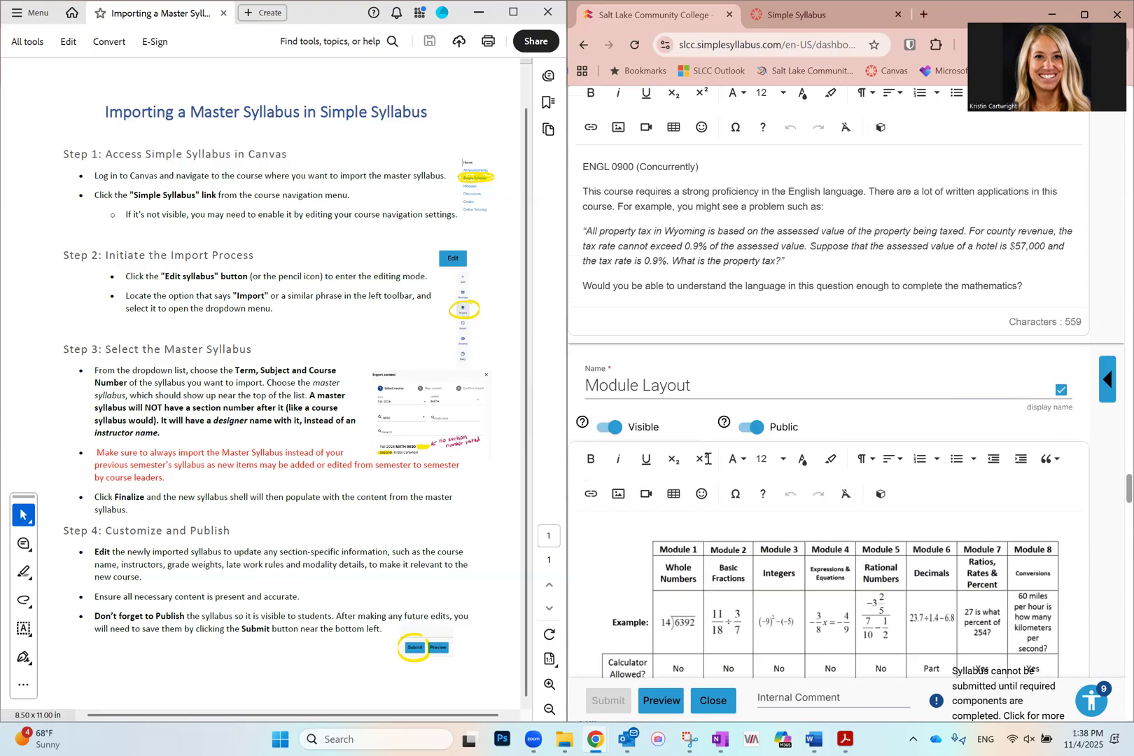
scroll(707, 458, "up", 15)
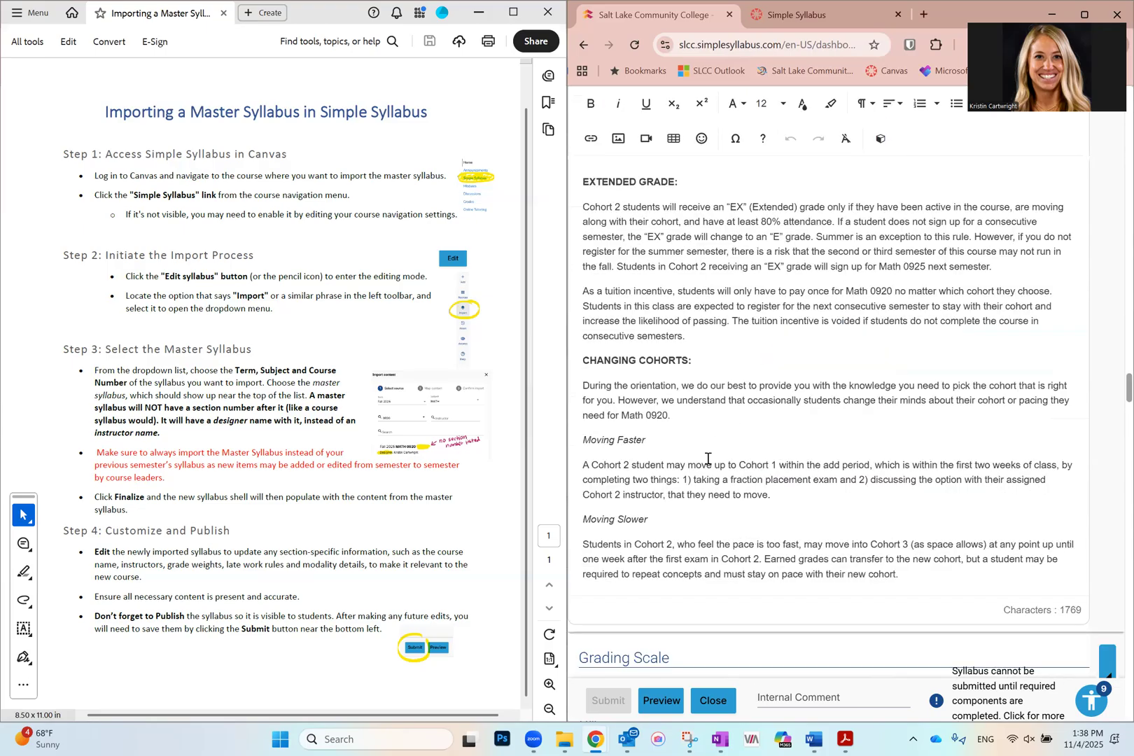
scroll(707, 459, "up", 7)
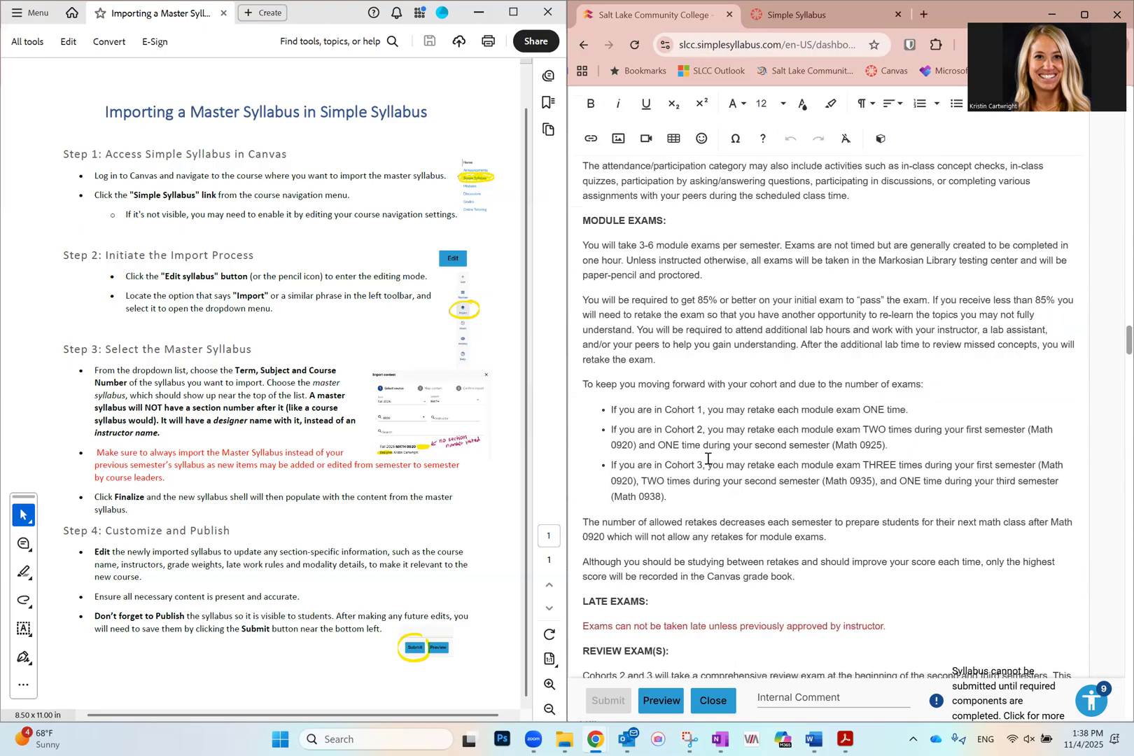
scroll(707, 458, "up", 15)
scroll(707, 459, "down", 1)
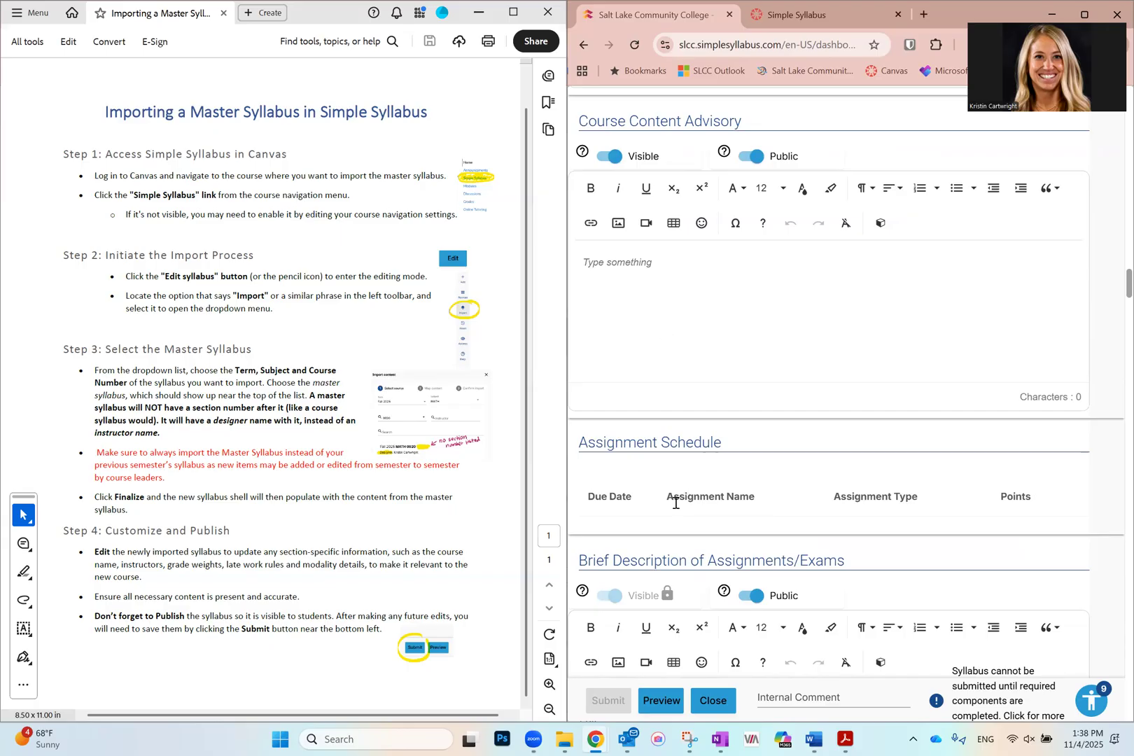
Step: Reorder the components so that Assignment Schedule comes last, after Additional Policies, and return to the syllabus editor
scroll(676, 503, "up", 1)
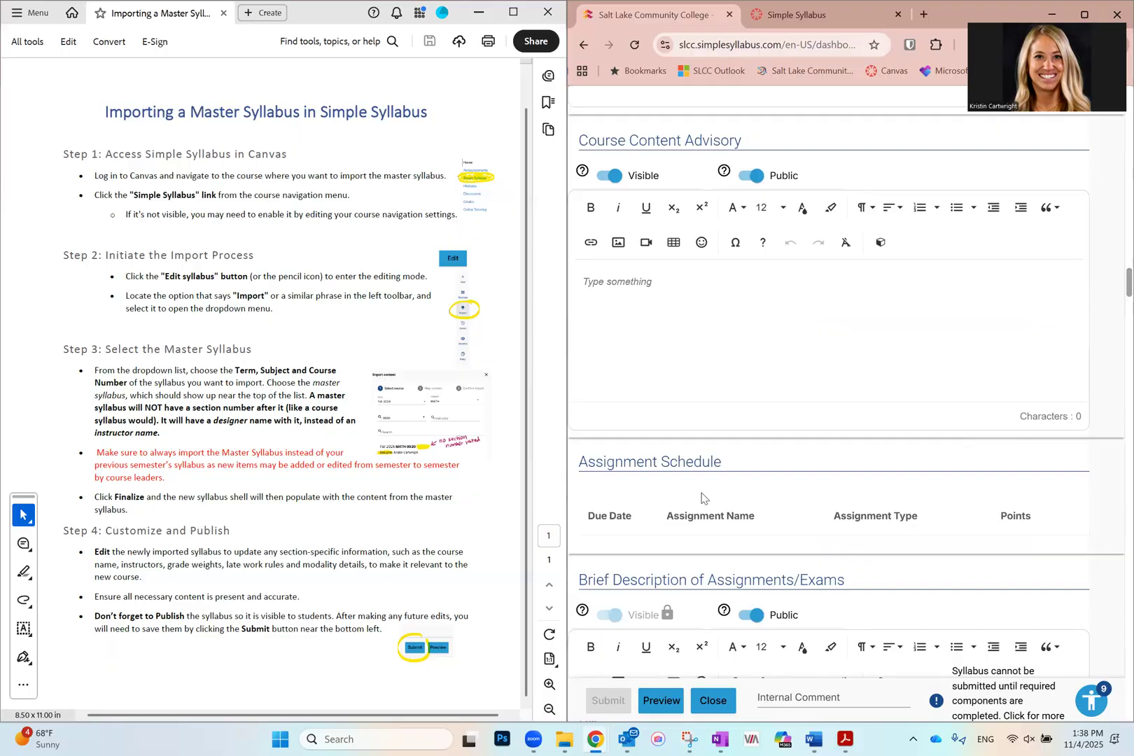
scroll(702, 498, "up", 10)
scroll(702, 498, "up", 10)
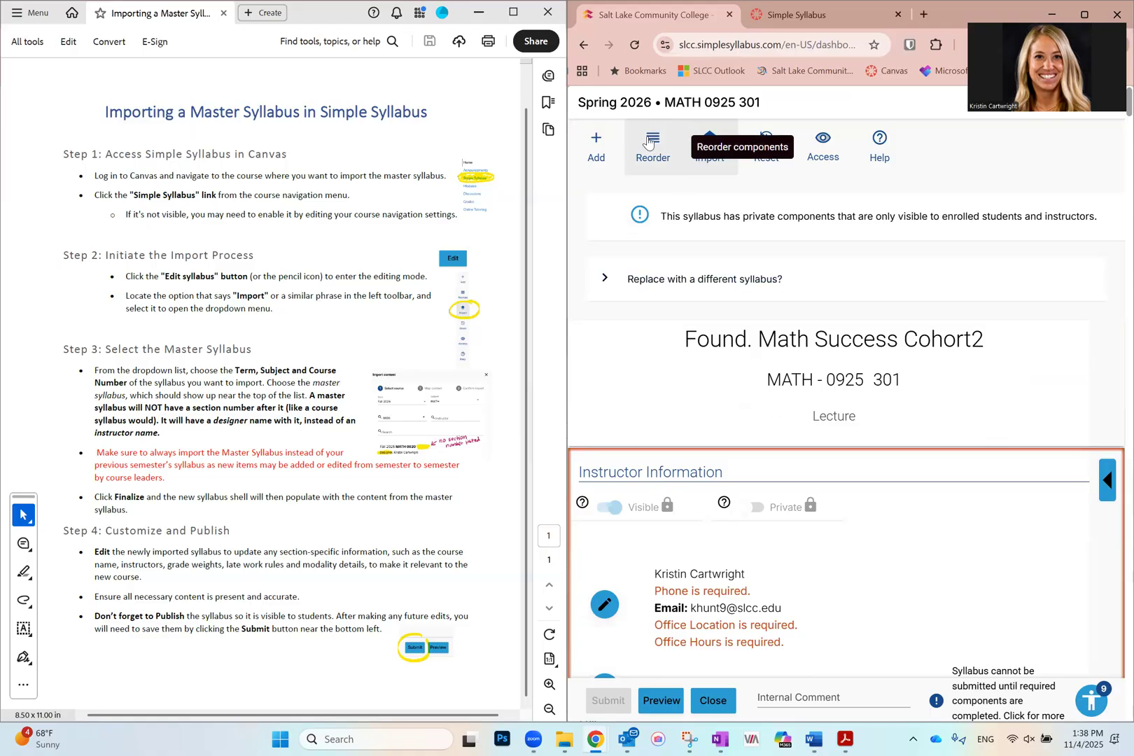
left_click(647, 144)
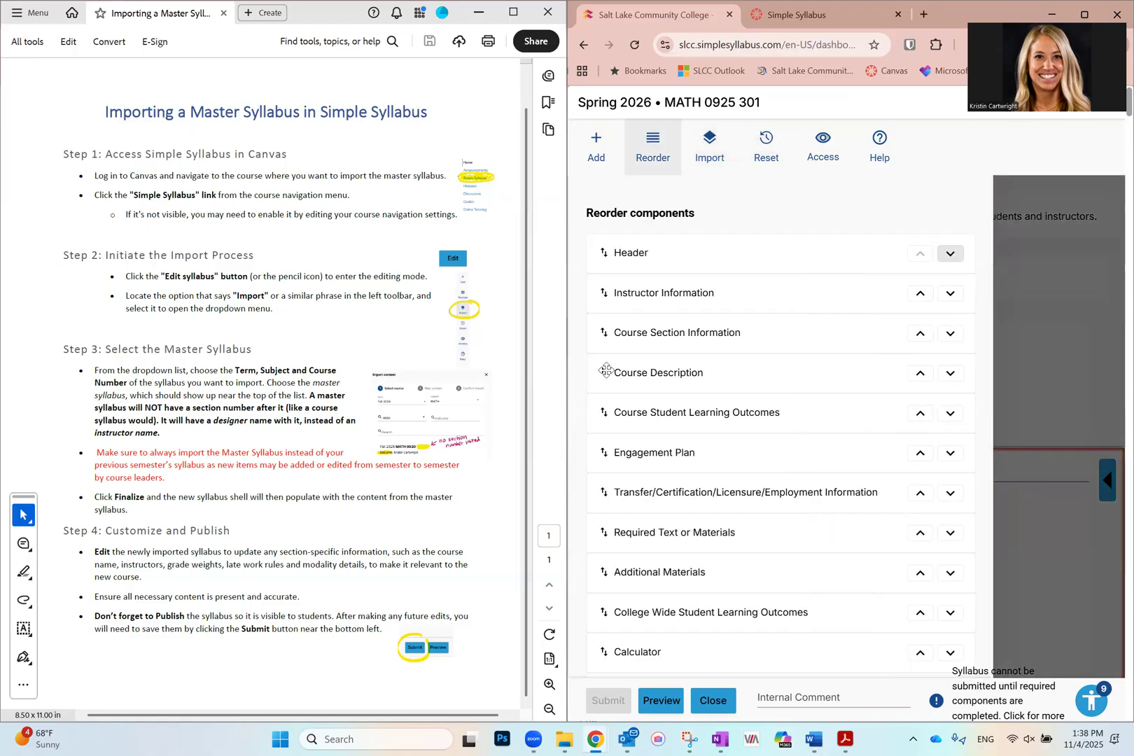
scroll(709, 431, "down", 2)
scroll(710, 432, "down", 1)
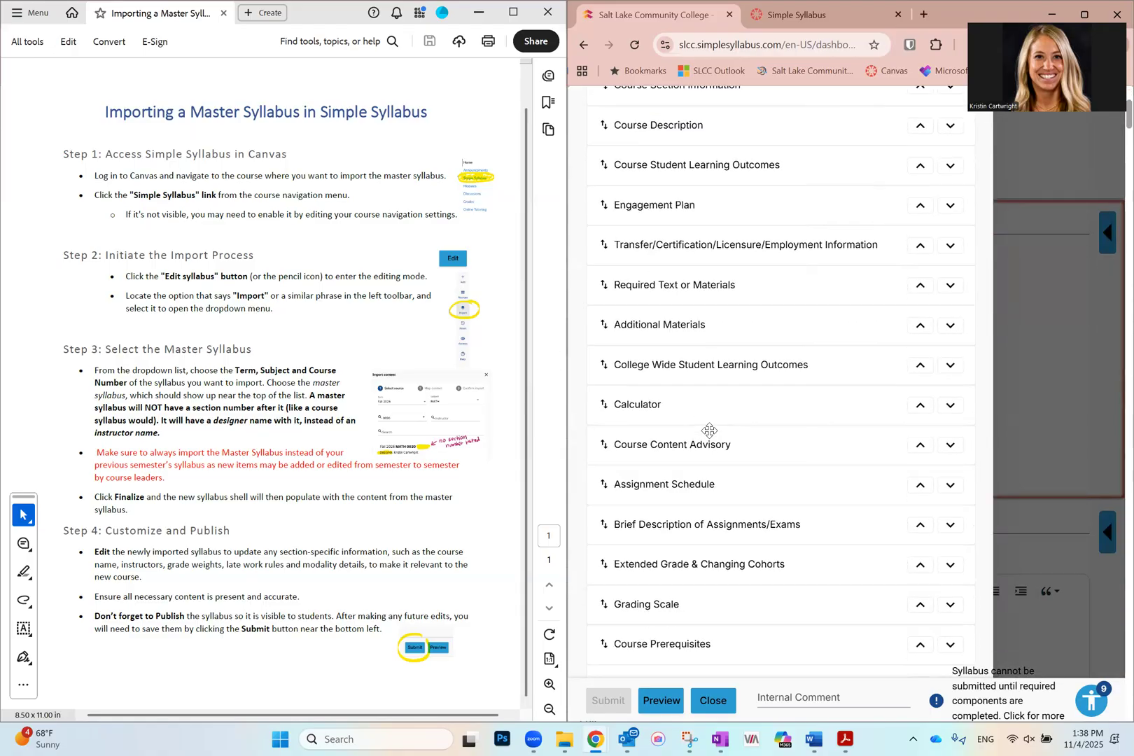
scroll(708, 378, "up", 2)
scroll(776, 371, "down", 2)
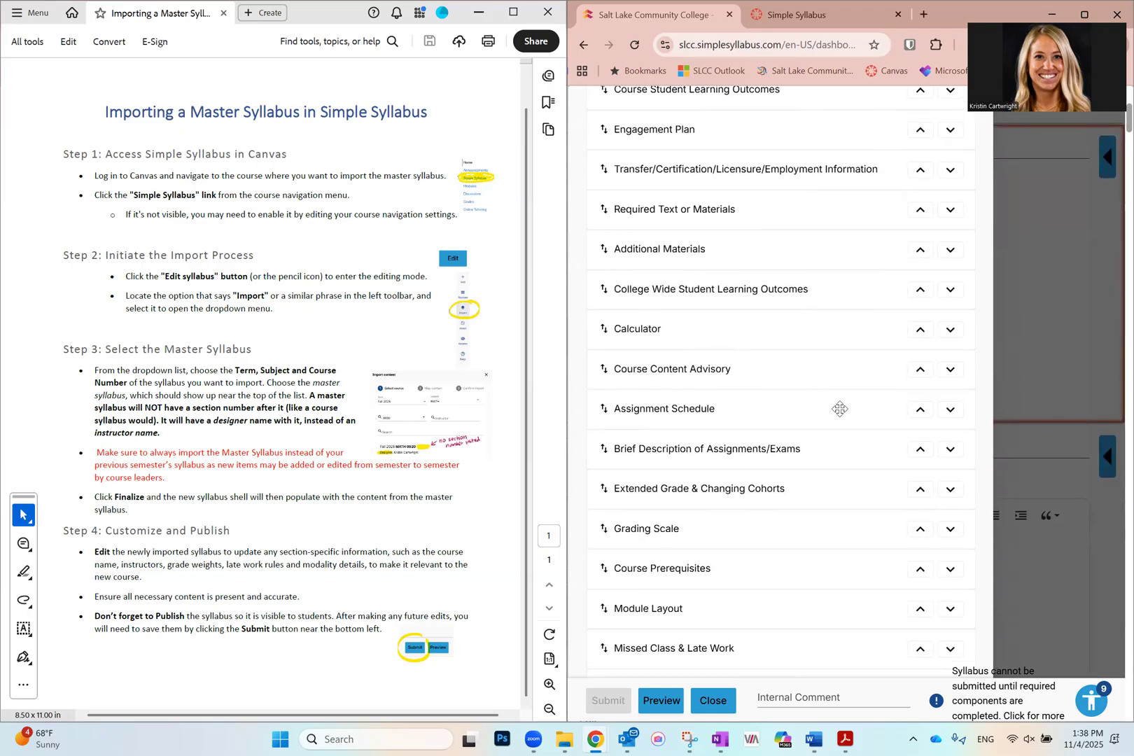
scroll(739, 312, "down", 2)
left_click_drag(700, 273, 663, 578)
left_click_drag(654, 527, 611, 609)
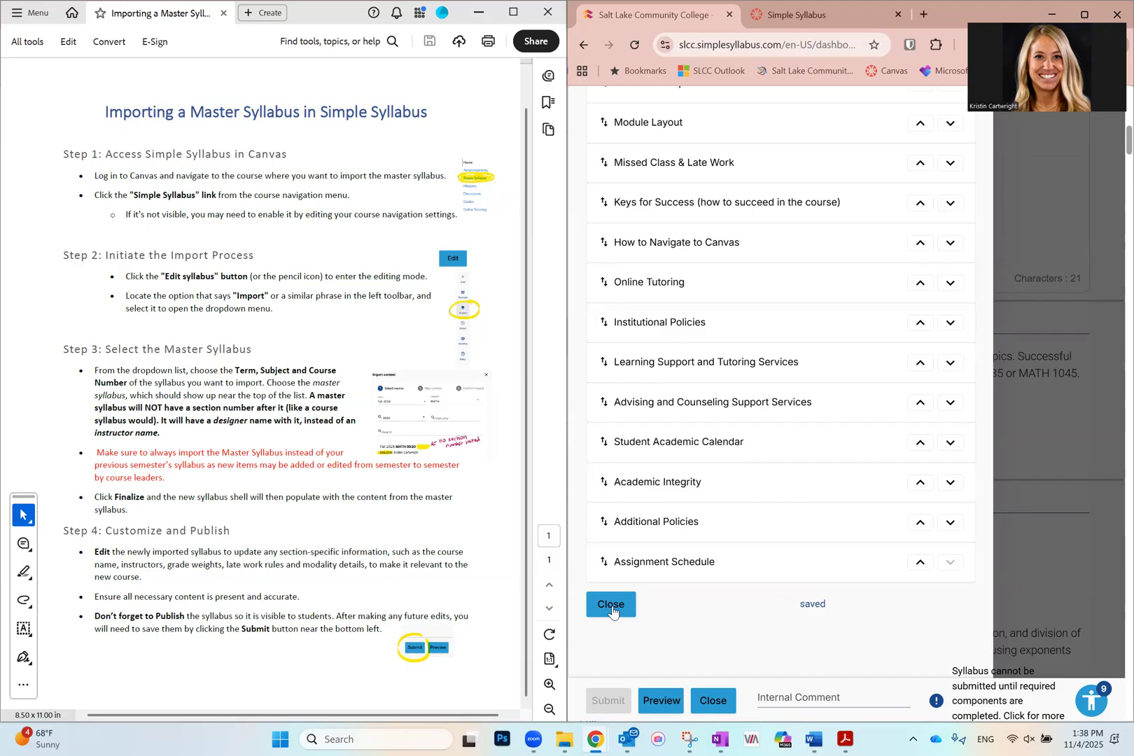
left_click(612, 606)
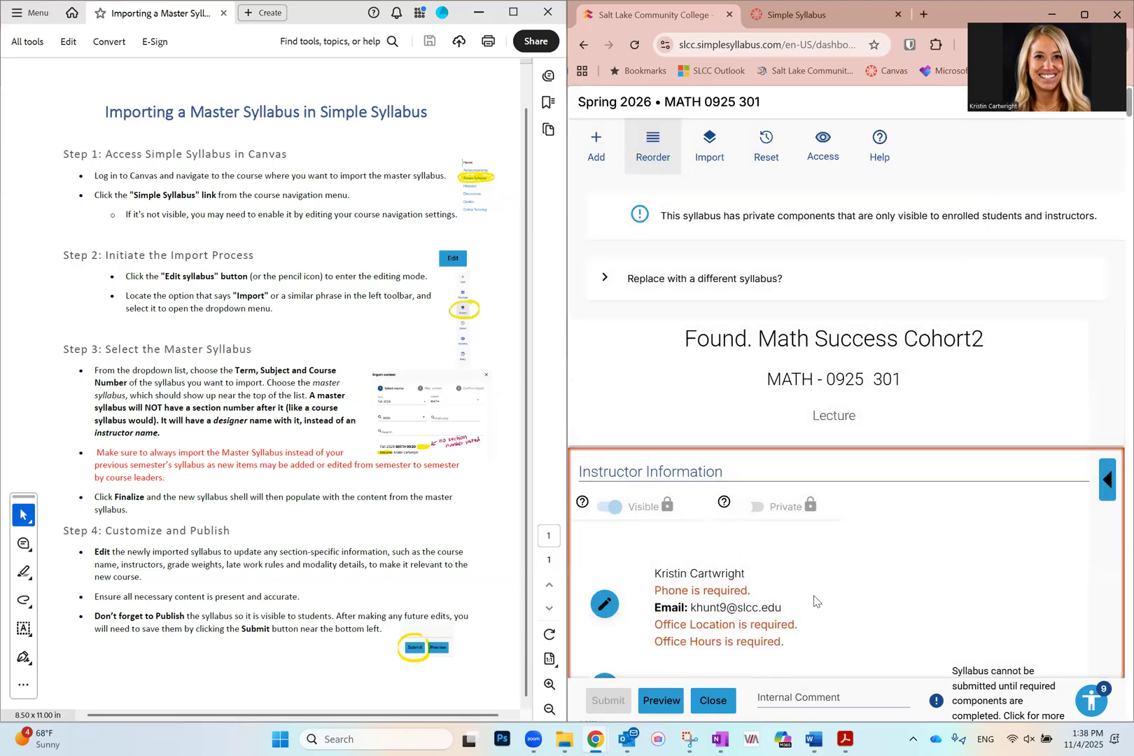
scroll(817, 603, "down", 6)
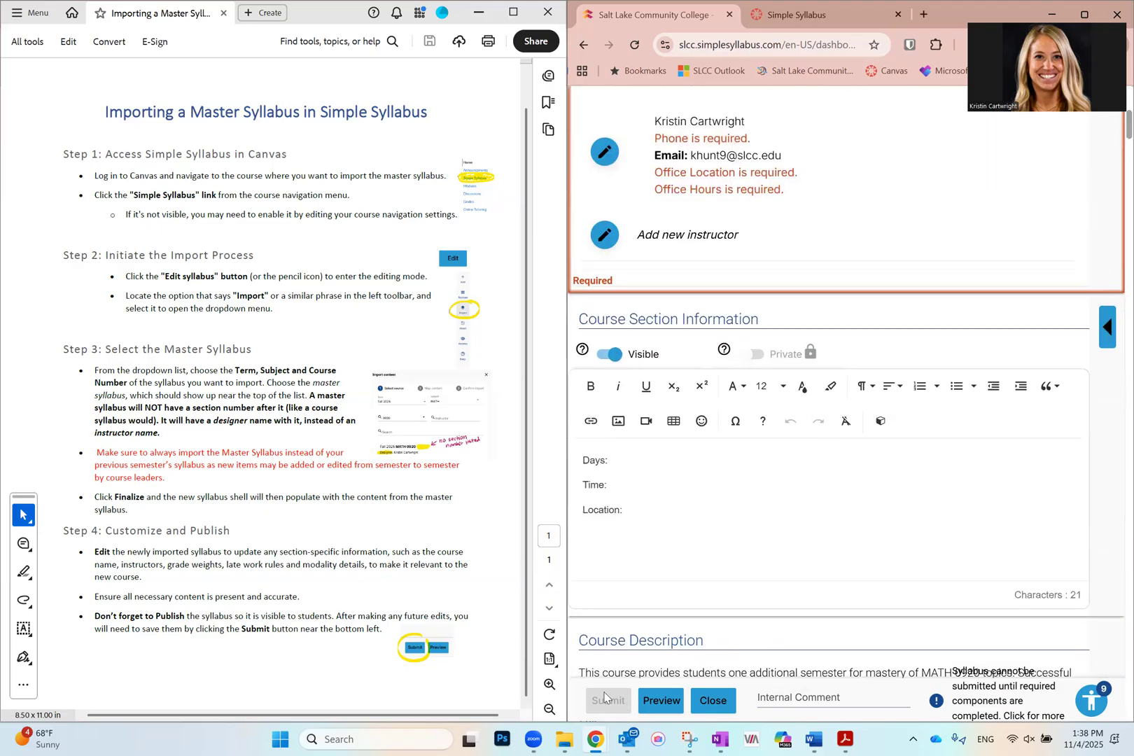